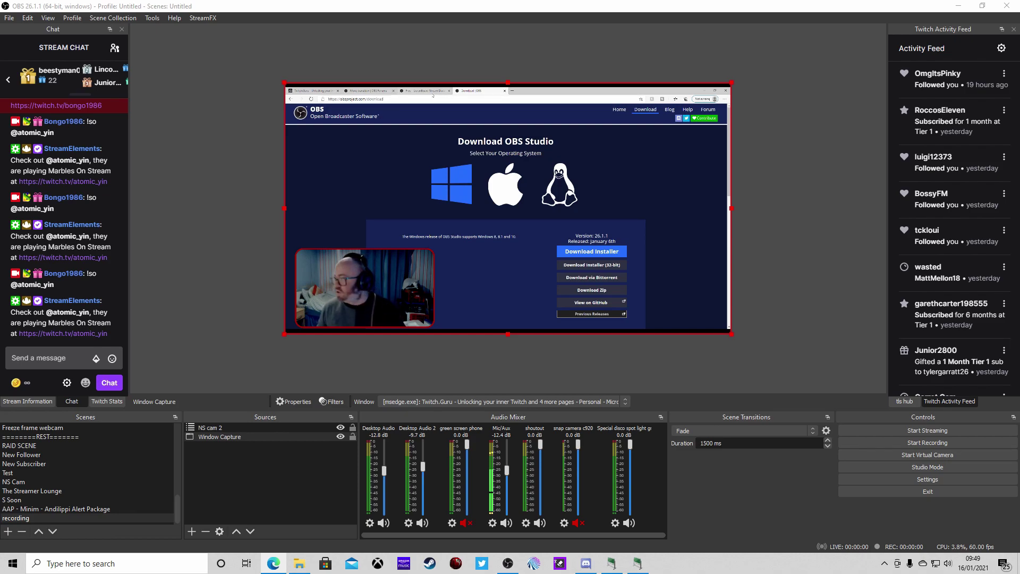
# Look over the LioranBoard download page, and open the Twitch.Guru Shout Out Player page to examine its options.
pyautogui.click(370, 91)
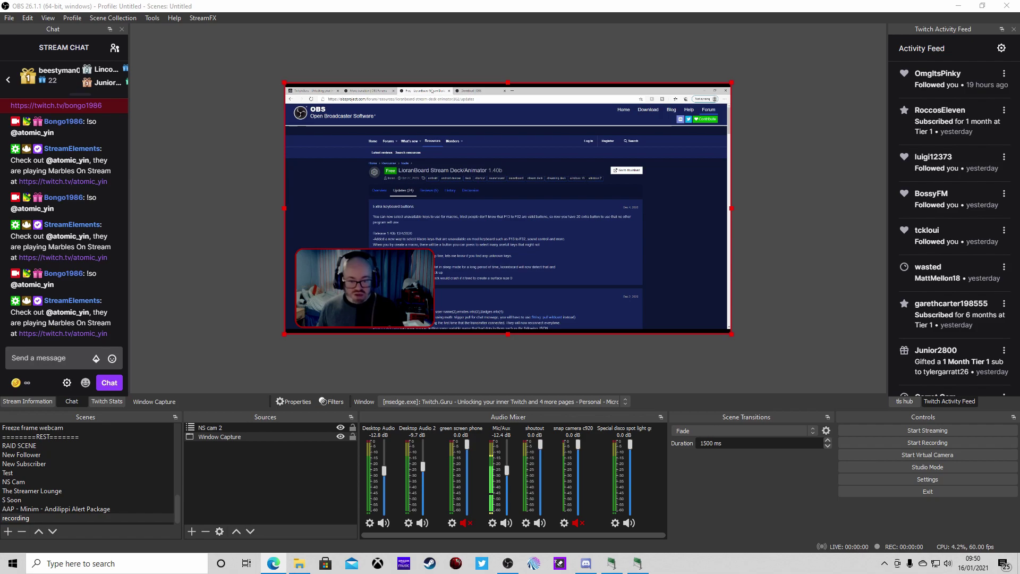
pyautogui.click(311, 91)
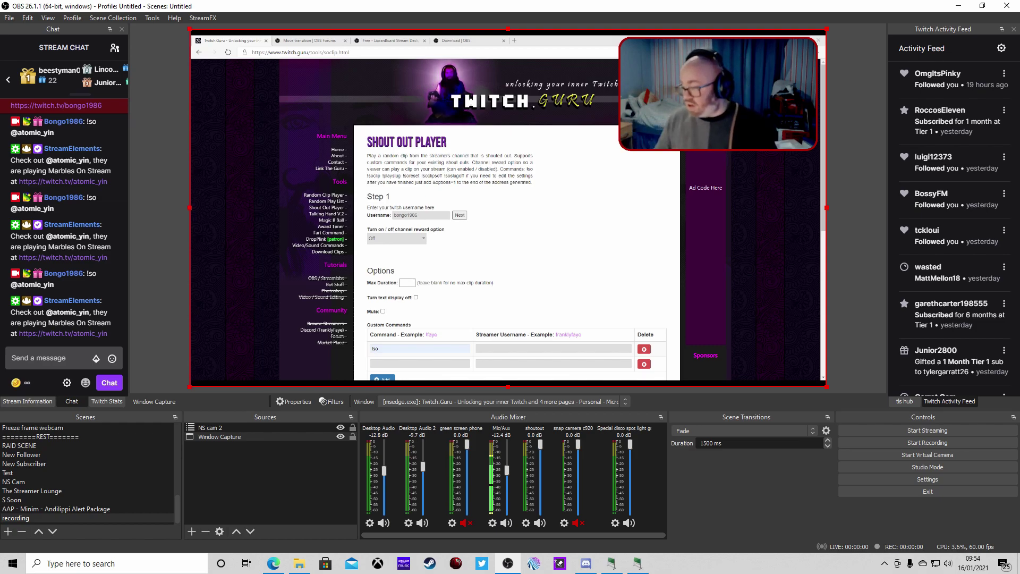
pyautogui.scroll(-3, 507, 220)
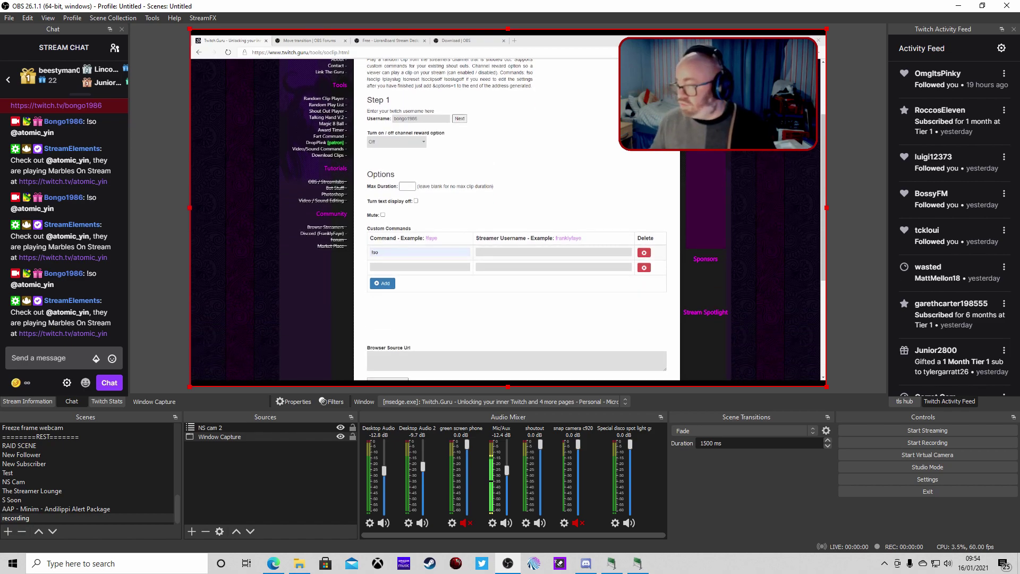
pyautogui.click(379, 147)
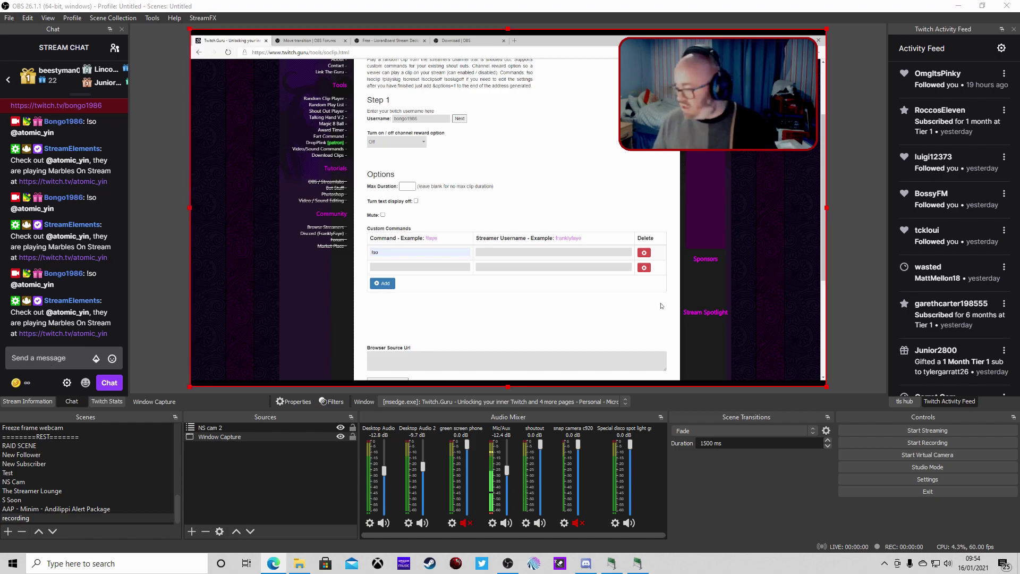
# Reduce the custom commands to a single entry with the command !so and copy the generated browser source URL.
pyautogui.click(644, 252)
pyautogui.click(421, 258)
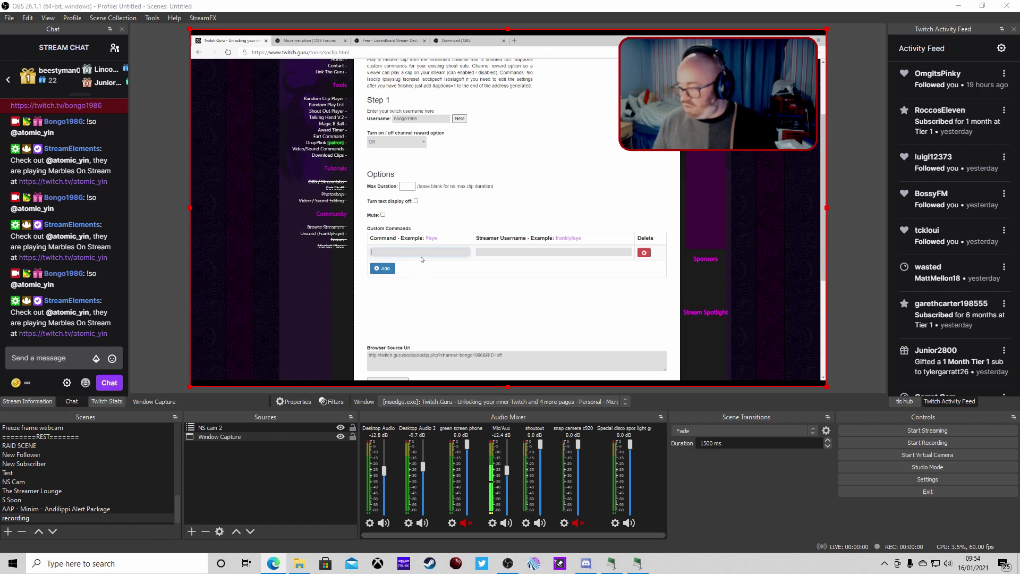
pyautogui.write('!so')
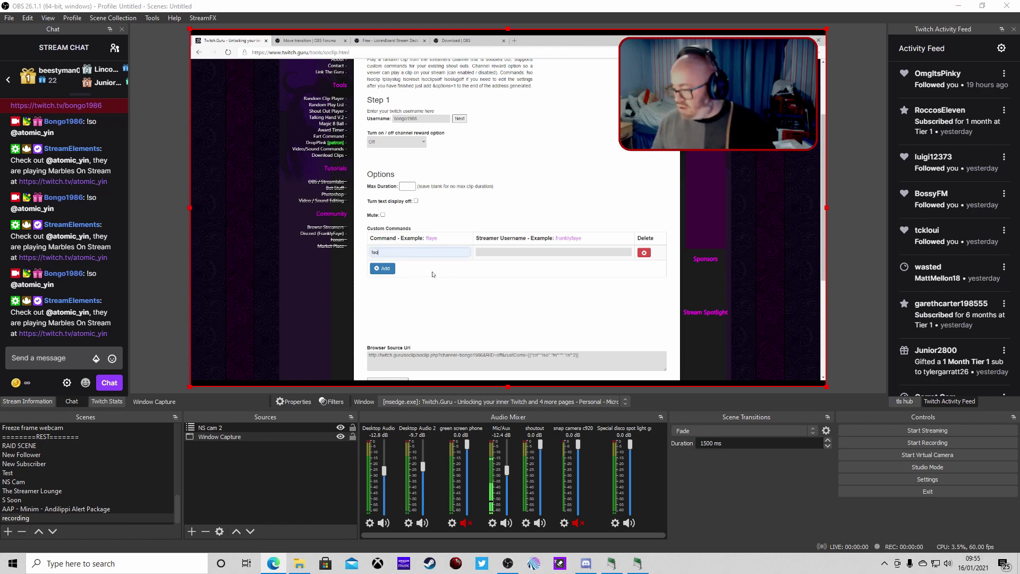
pyautogui.scroll(-2, 493, 243)
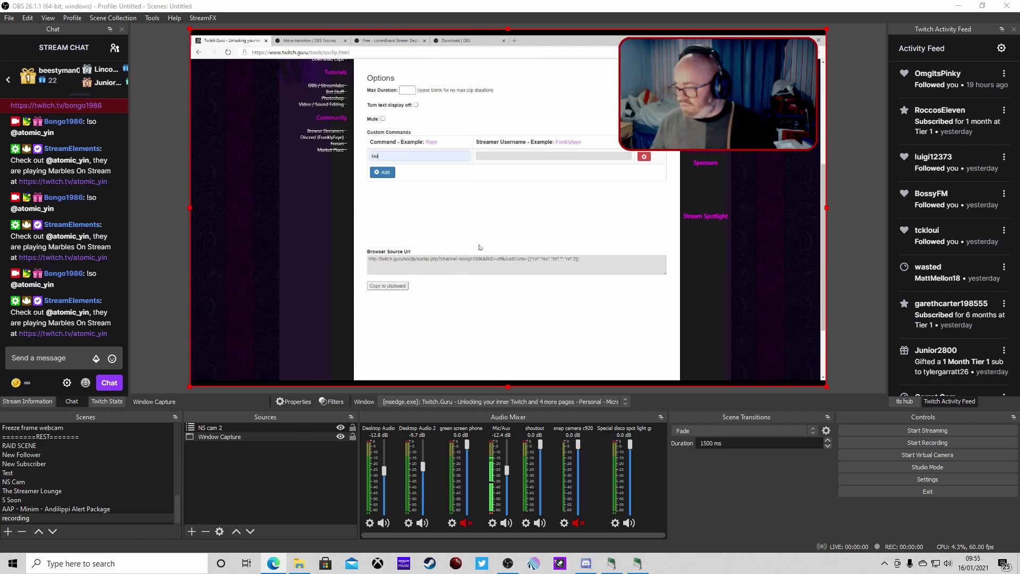
pyautogui.click(403, 288)
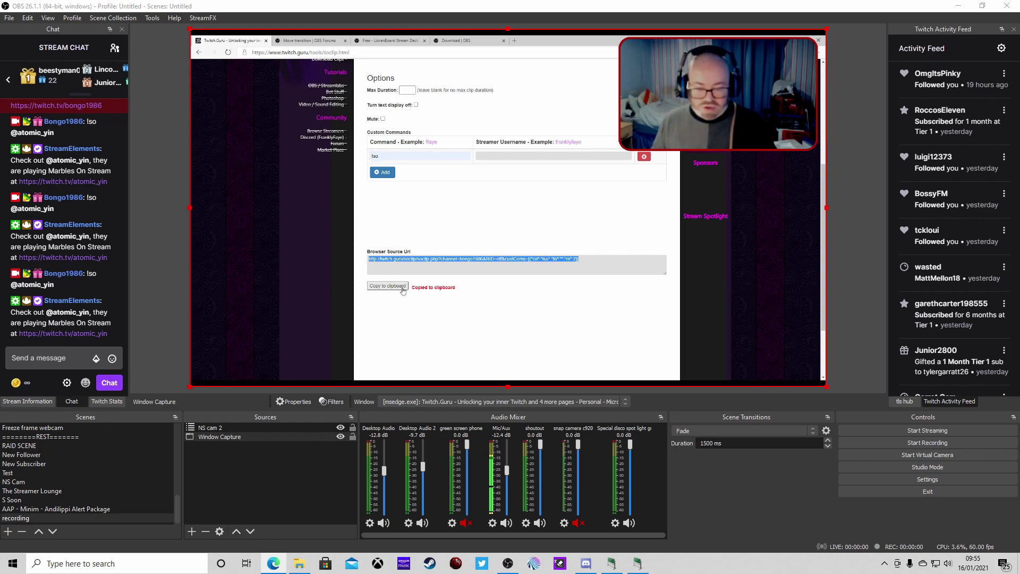
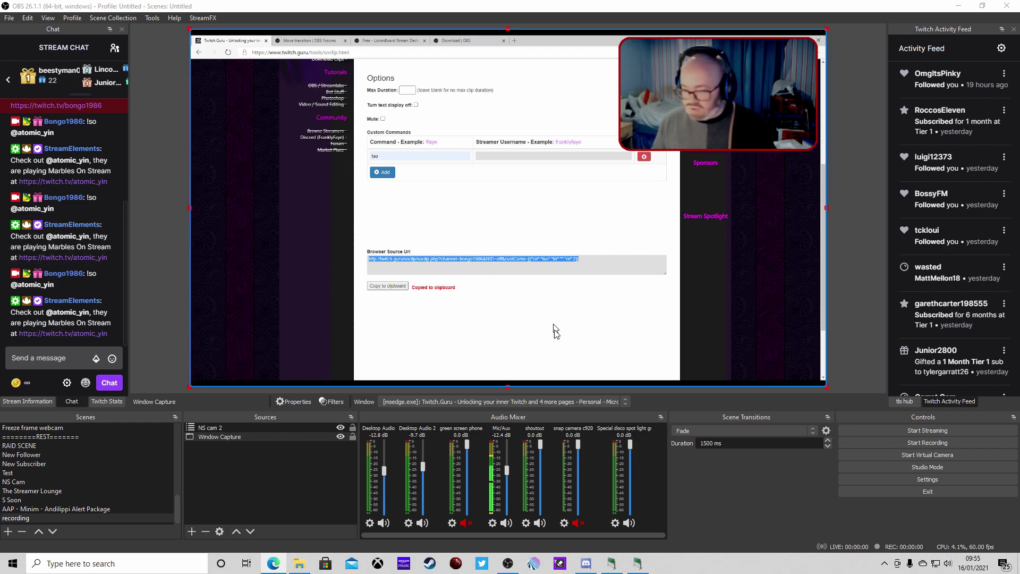
# Hide the Window Capture source and create a new browser source named SO in the recording scene.
pyautogui.click(340, 437)
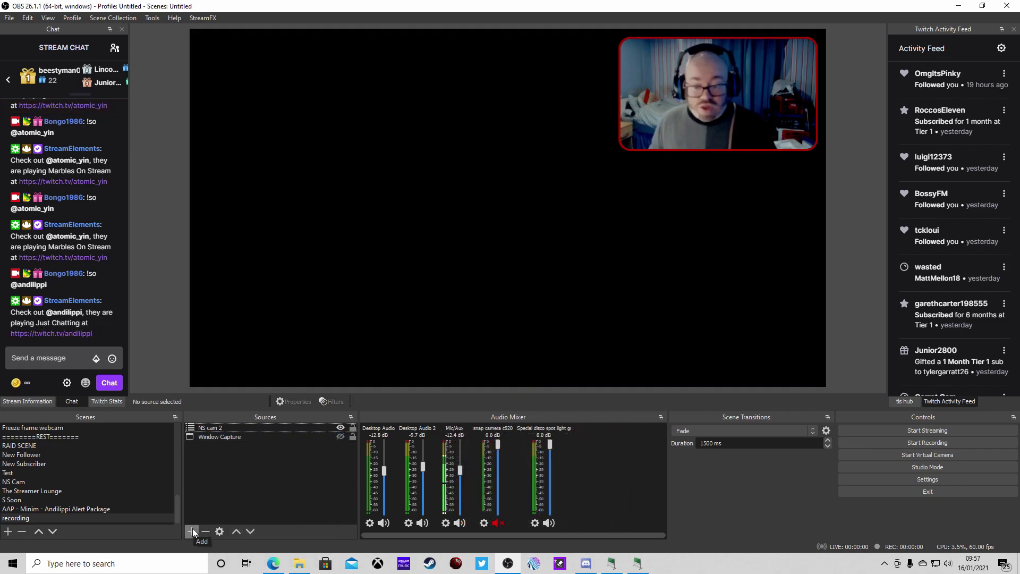
pyautogui.click(192, 530)
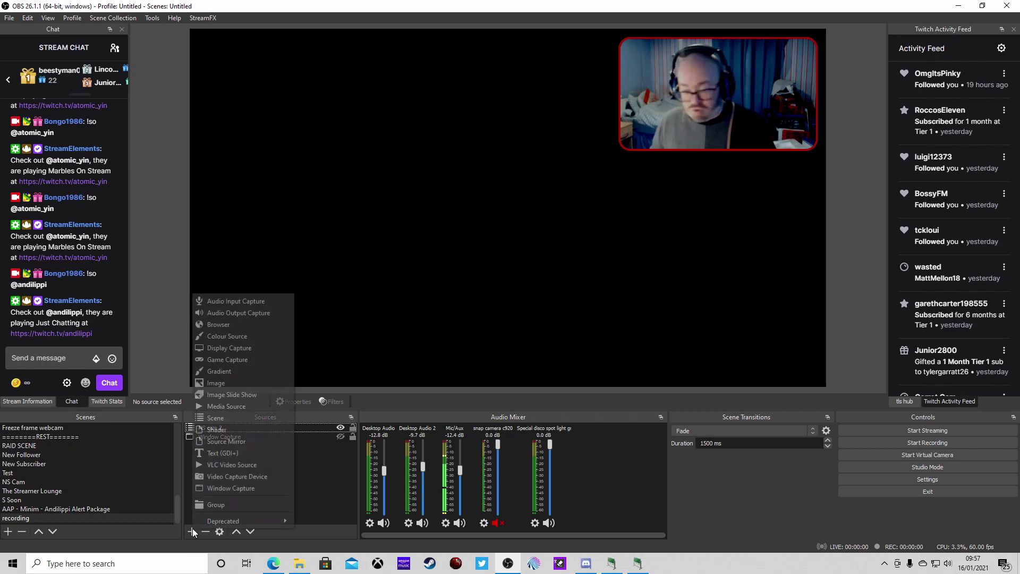
pyautogui.click(234, 329)
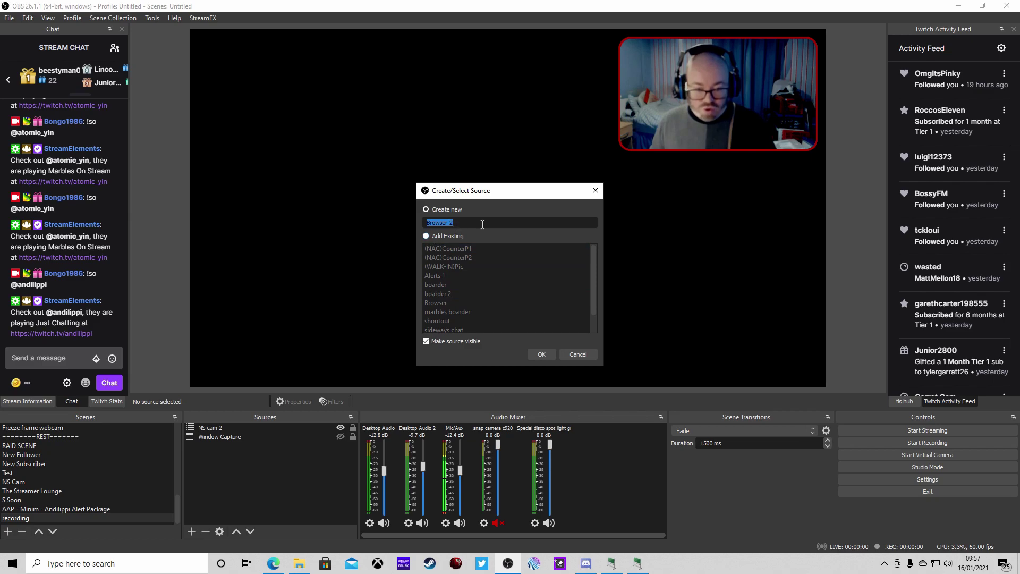
pyautogui.write('SO')
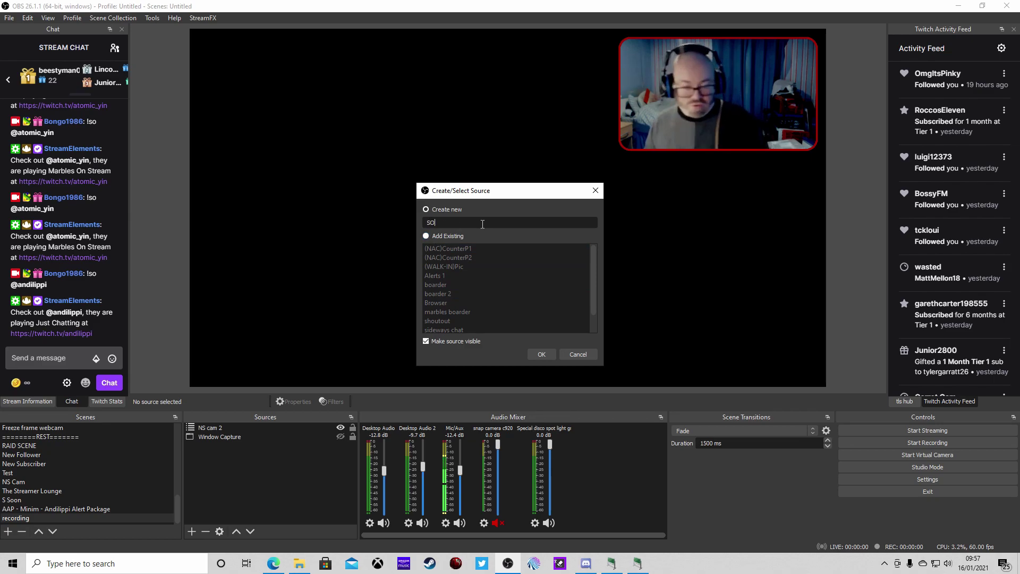
pyautogui.click(542, 353)
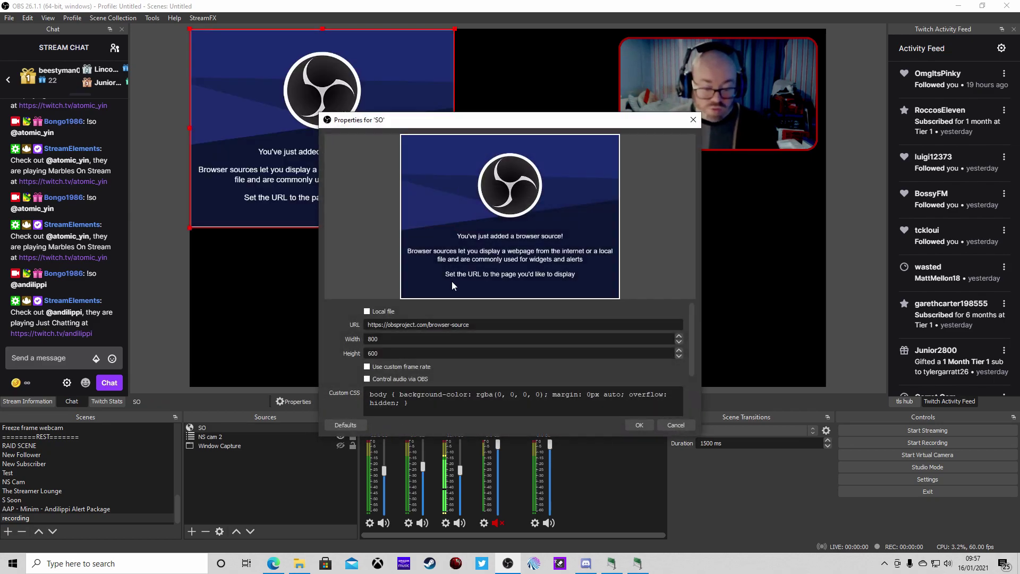
# Replace the SO source's URL with the copied Twitch.Guru link and move the source to about the middle of the canvas.
pyautogui.moveTo(485, 329); pyautogui.dragTo(340, 316)
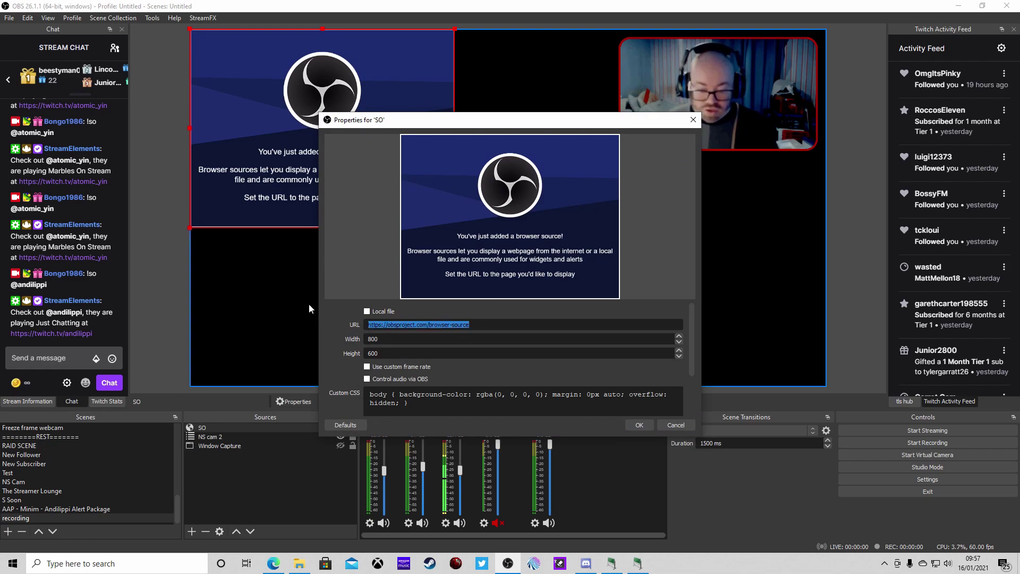
pyautogui.press('BackSpace')
pyautogui.rightClick(410, 326)
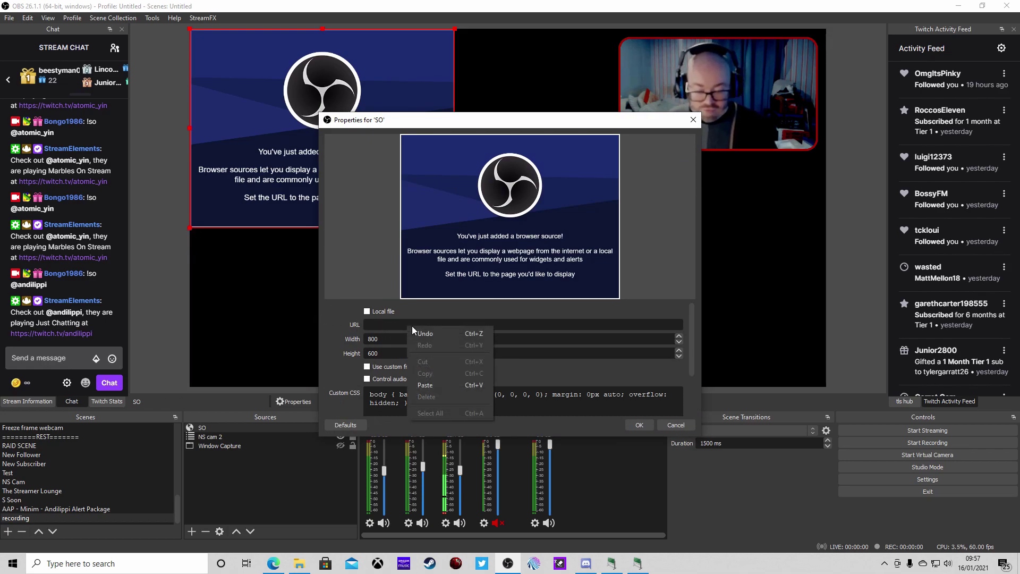
pyautogui.click(423, 384)
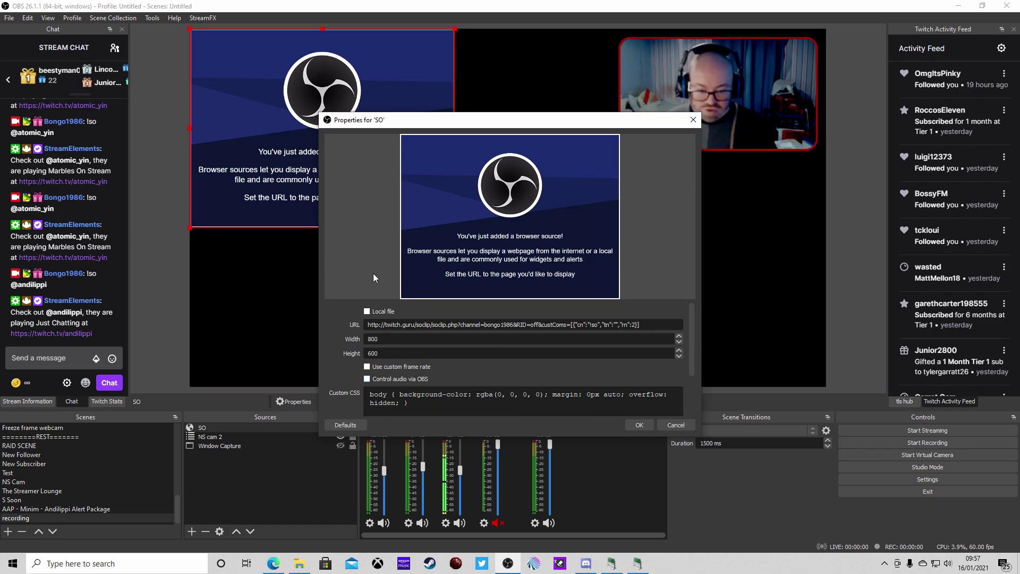
pyautogui.click(650, 426)
pyautogui.moveTo(349, 139); pyautogui.dragTo(489, 216)
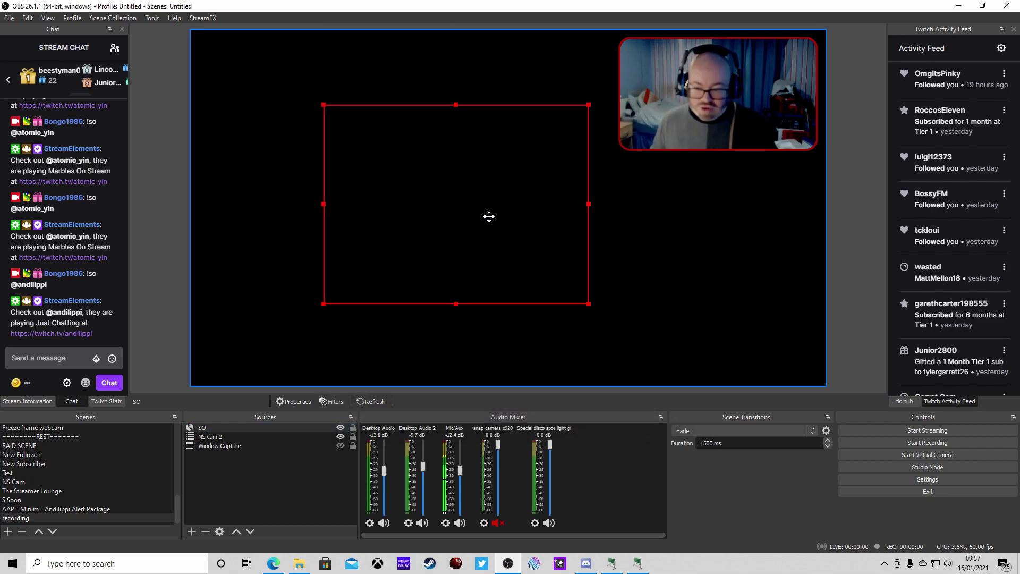
# Test the shoutout by sending the !so command with a streamer's @ handle in the stream chat.
pyautogui.click(50, 362)
pyautogui.write('!')
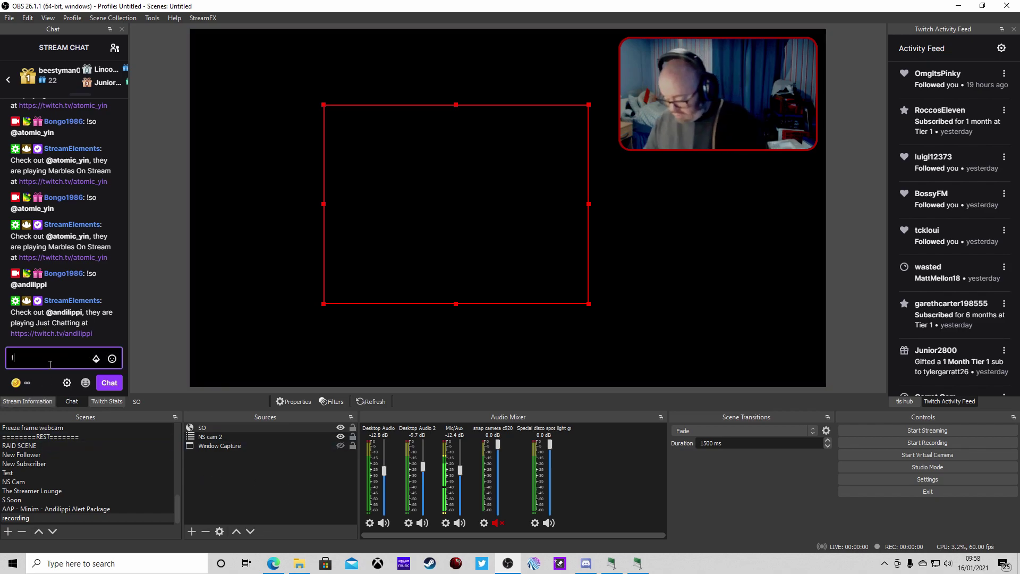
pyautogui.write('so @')
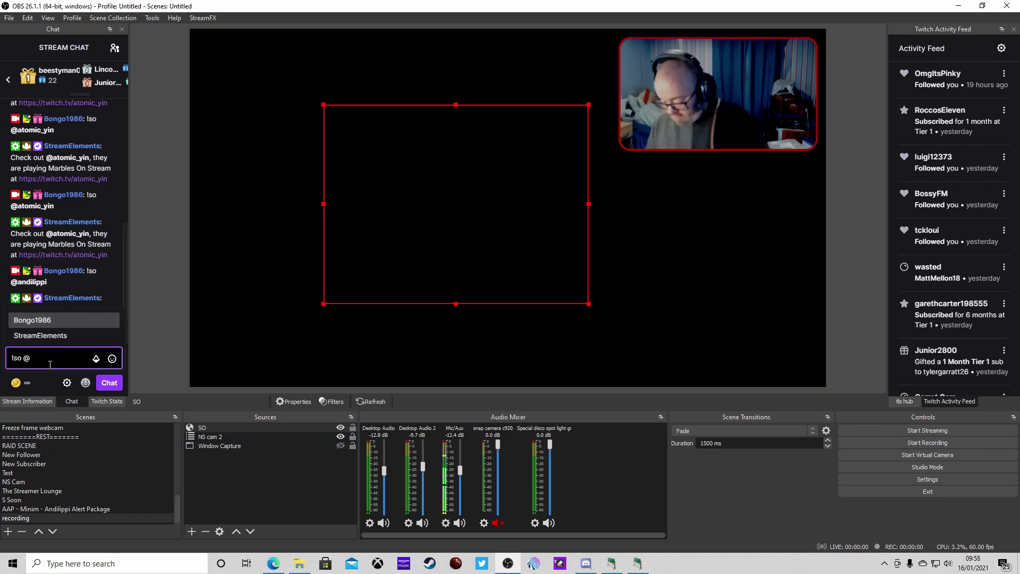
pyautogui.write('andilippi')
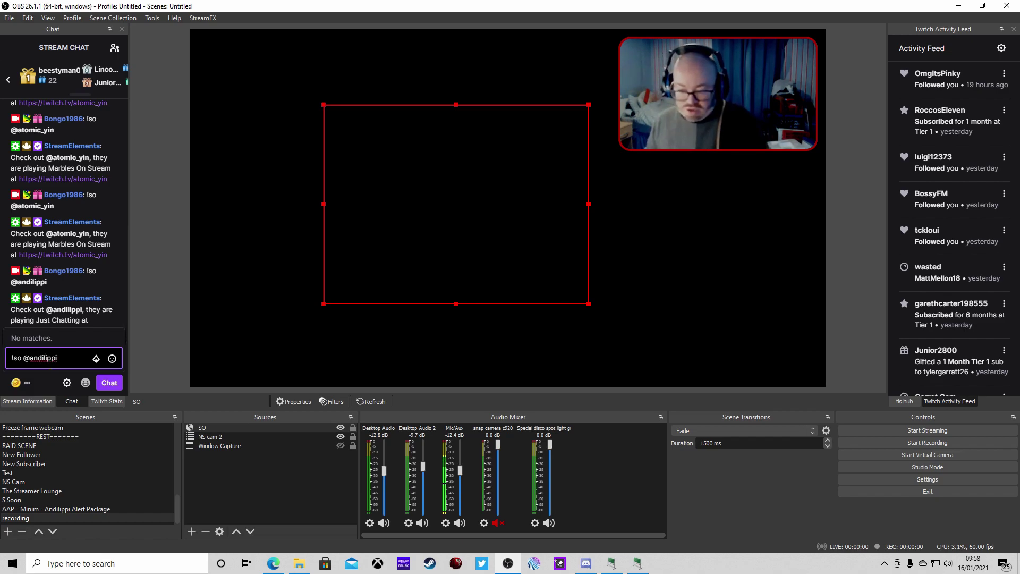
pyautogui.press('Return')
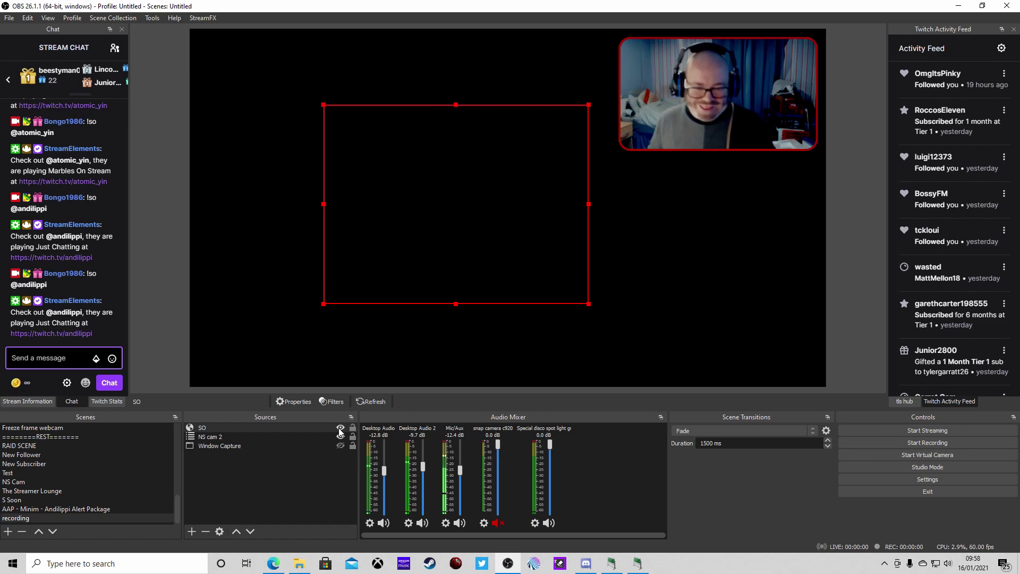
# Show the Window Capture source to view the phone video download, and add the existing "green screen phone" media source to the scene.
pyautogui.click(340, 435)
pyautogui.click(340, 446)
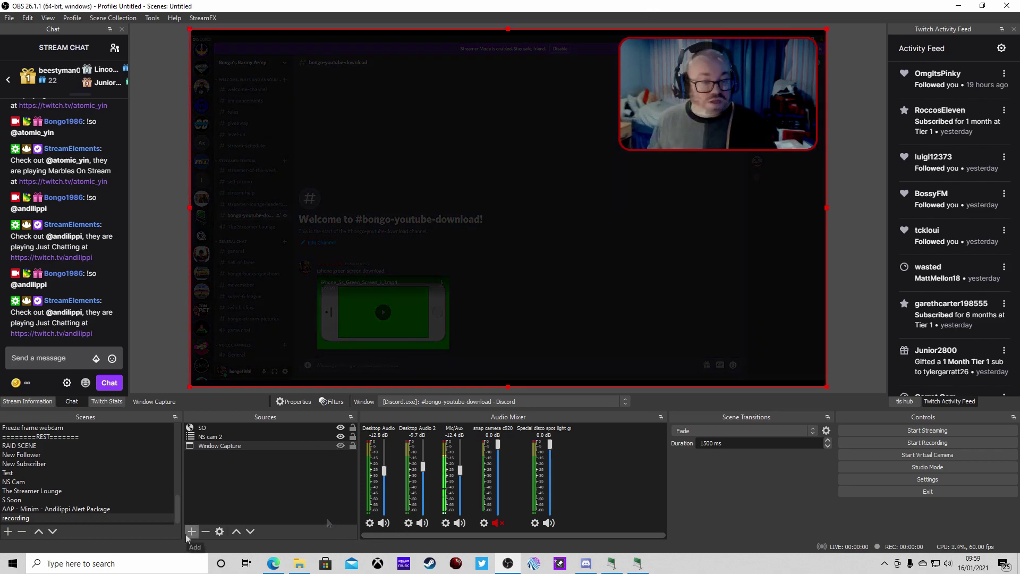
pyautogui.click(186, 534)
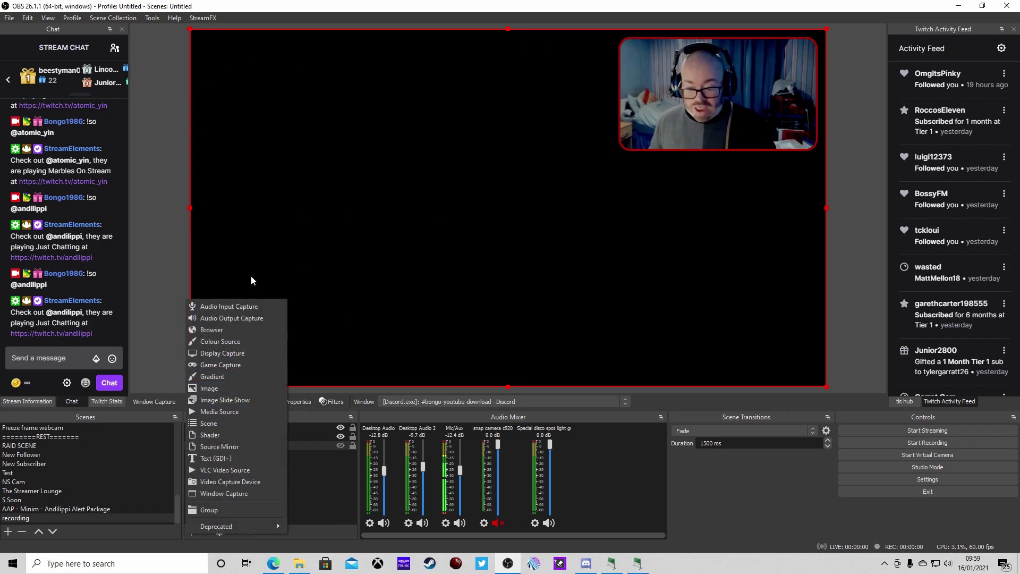
pyautogui.click(223, 411)
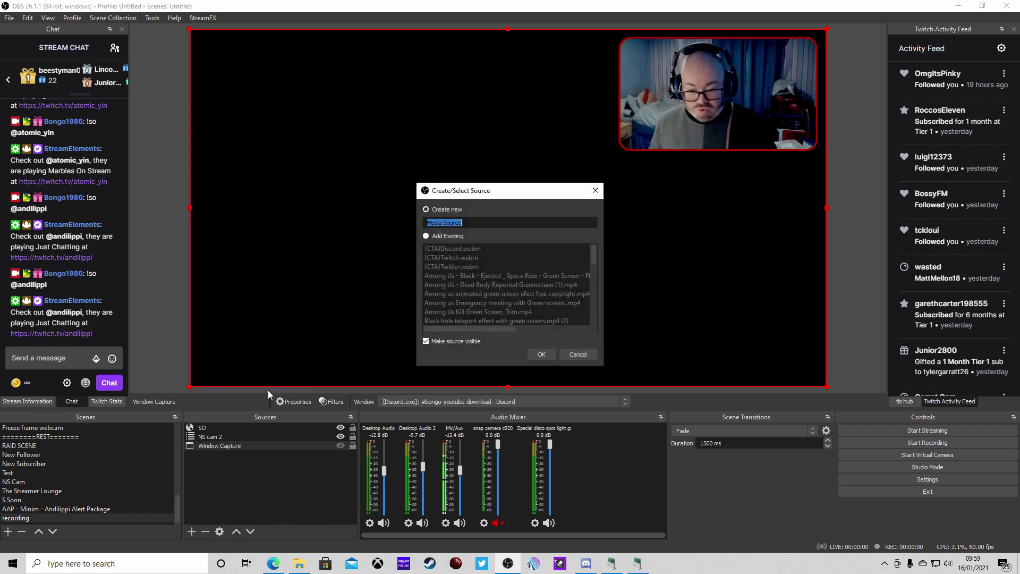
pyautogui.click(425, 236)
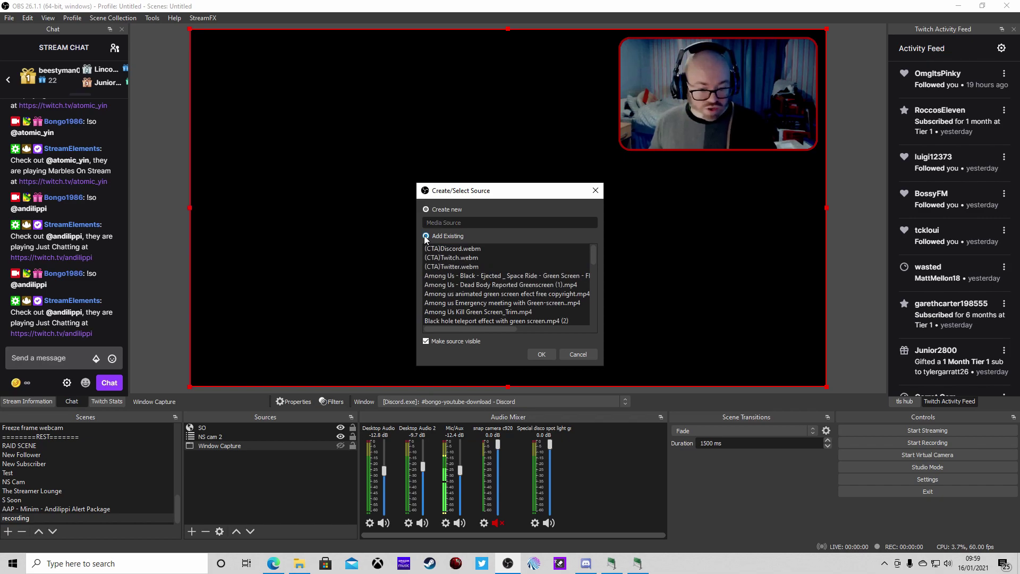
pyautogui.scroll(-3, 462, 286)
pyautogui.scroll(-1, 461, 286)
pyautogui.click(462, 276)
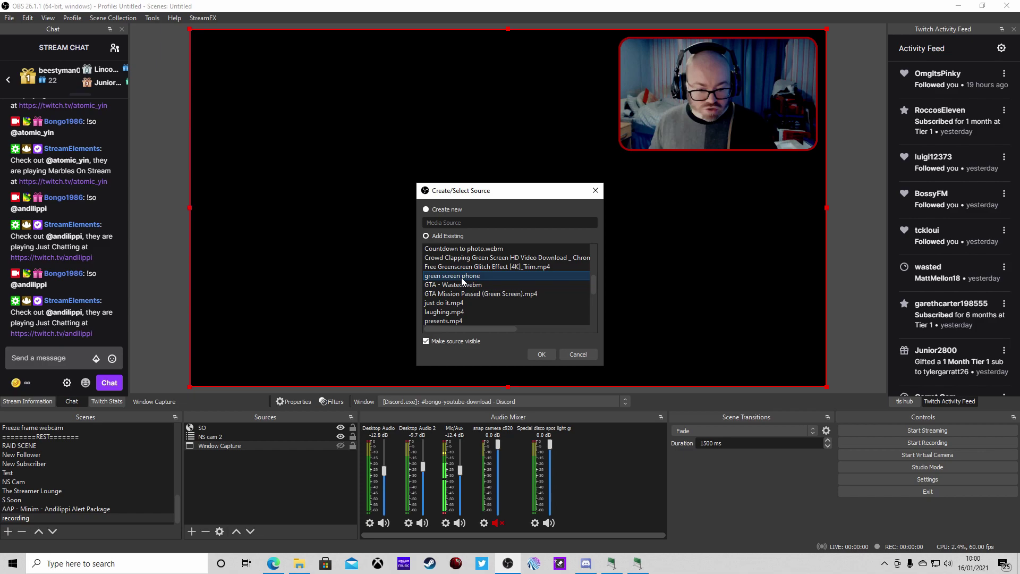
pyautogui.click(534, 355)
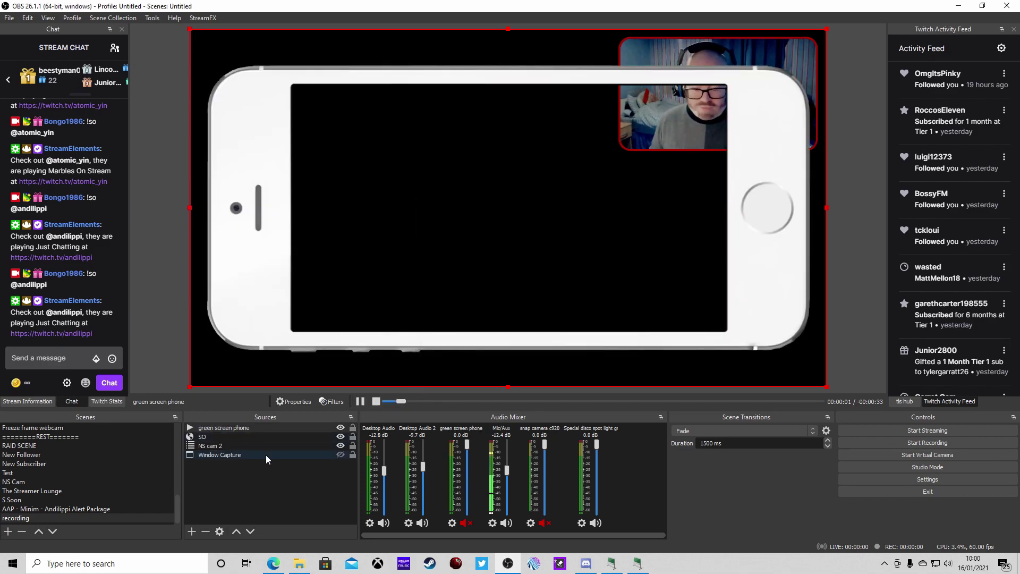
# Review the local file and playback options in the green screen phone source's properties.
pyautogui.rightClick(211, 429)
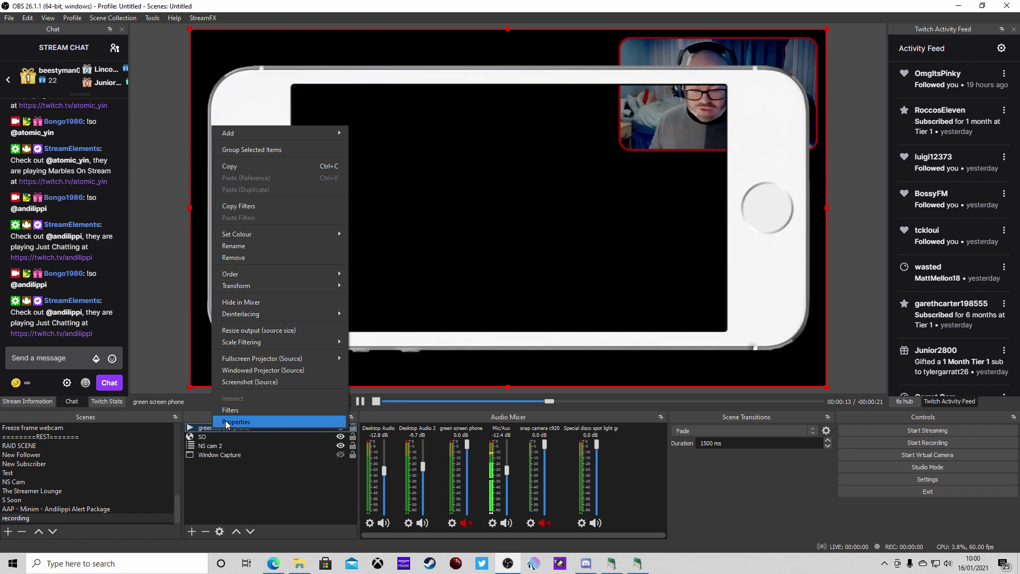
pyautogui.click(226, 421)
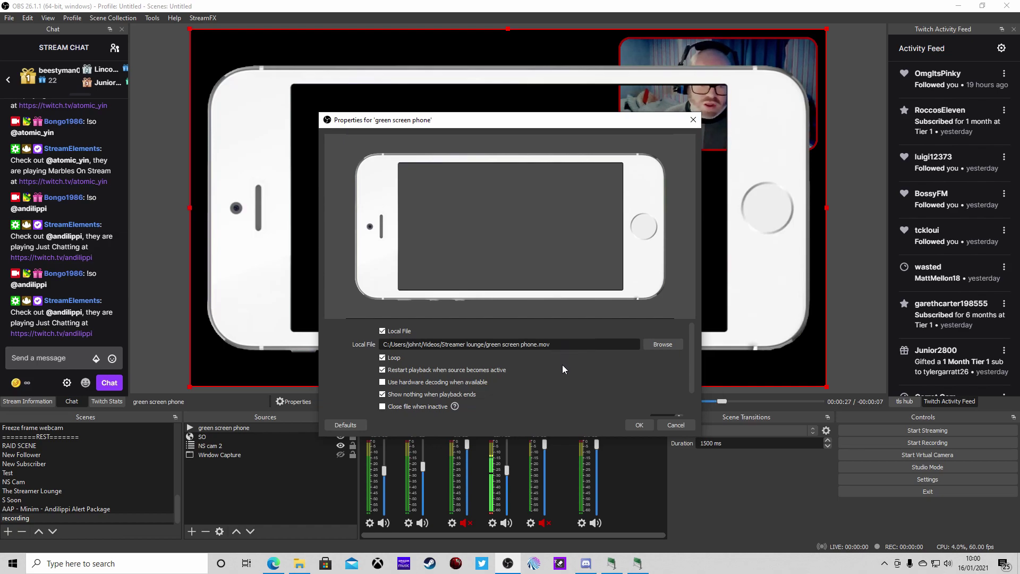
pyautogui.click(639, 425)
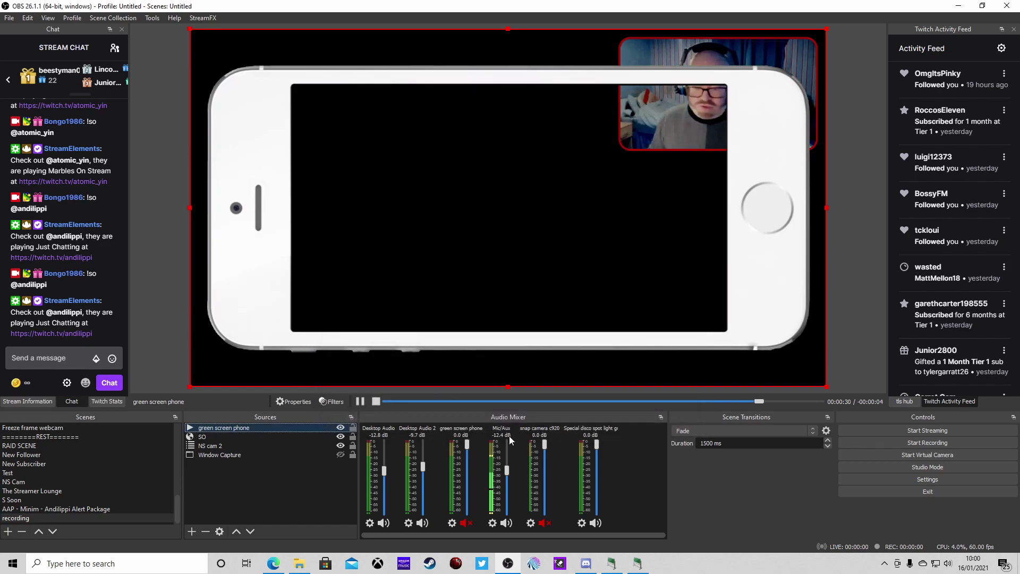
# Disable and remove the Chroma Key effect filter from the green screen phone source.
pyautogui.rightClick(269, 429)
pyautogui.click(293, 410)
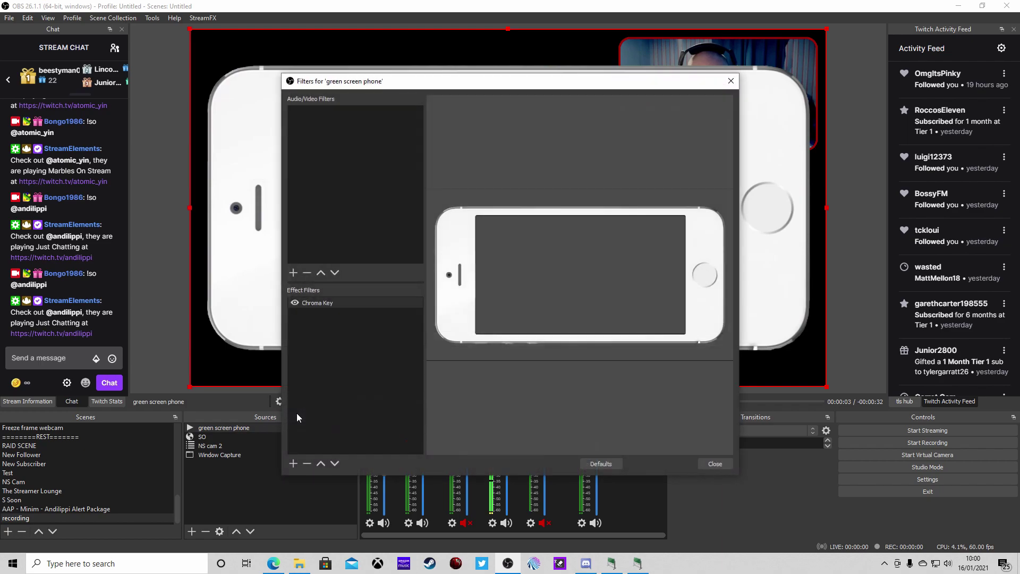
pyautogui.click(295, 302)
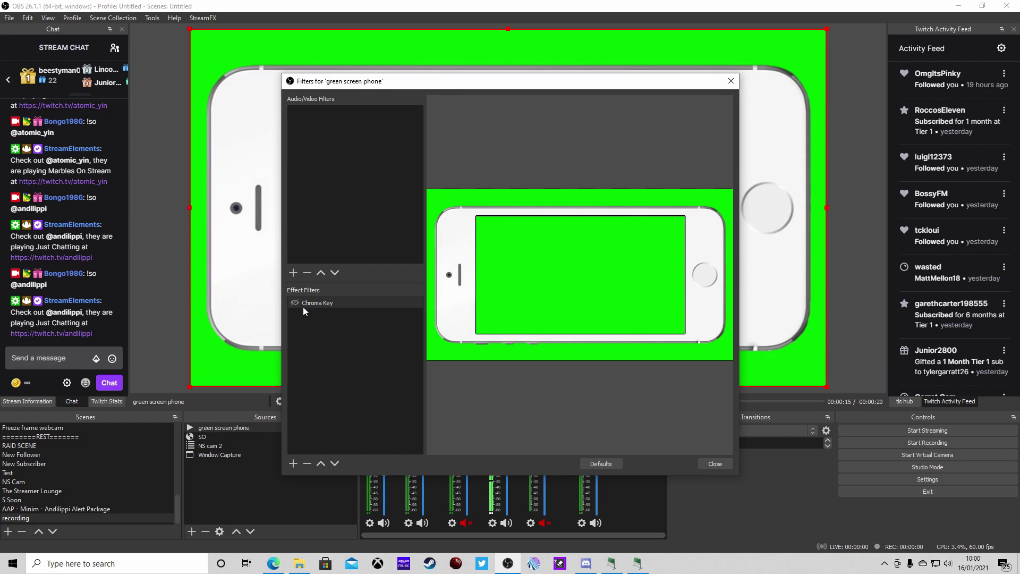
pyautogui.click(306, 303)
pyautogui.rightClick(308, 301)
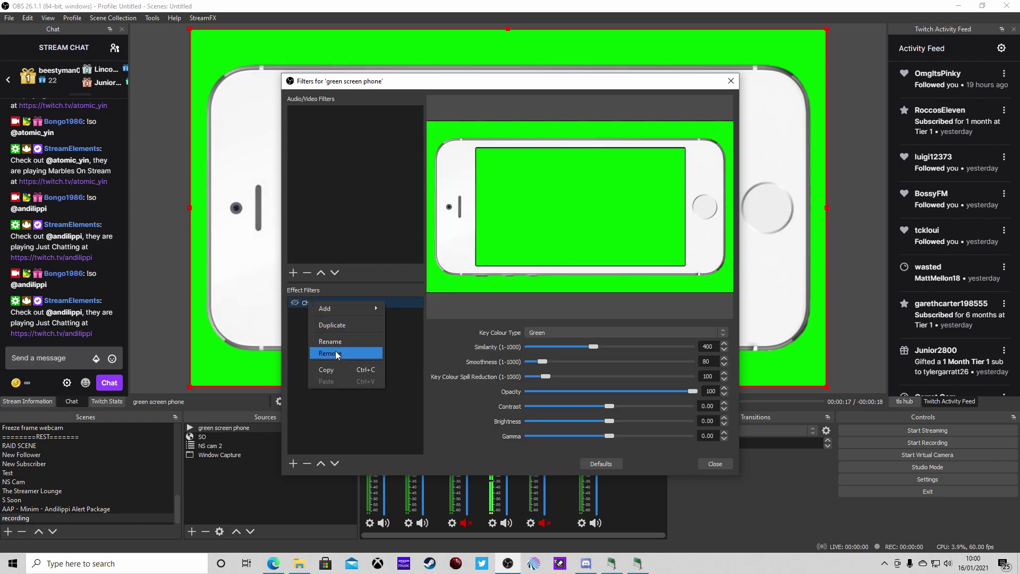
pyautogui.click(336, 353)
pyautogui.click(540, 295)
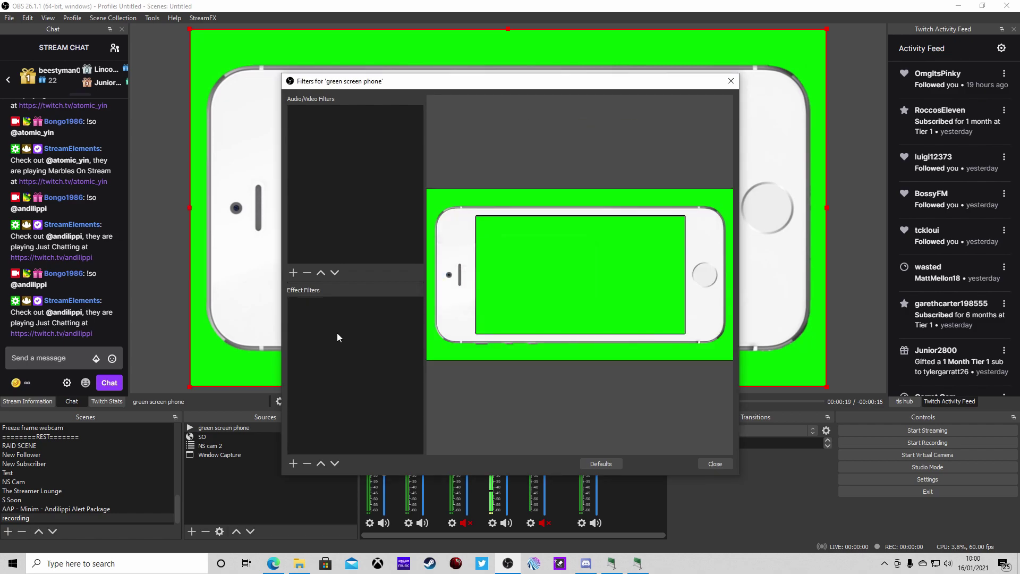
# Add a green Chroma Key filter to the green screen phone source, and shrink the phone and place it at the canvas's left side.
pyautogui.rightClick(336, 333)
pyautogui.moveTo(357, 340)
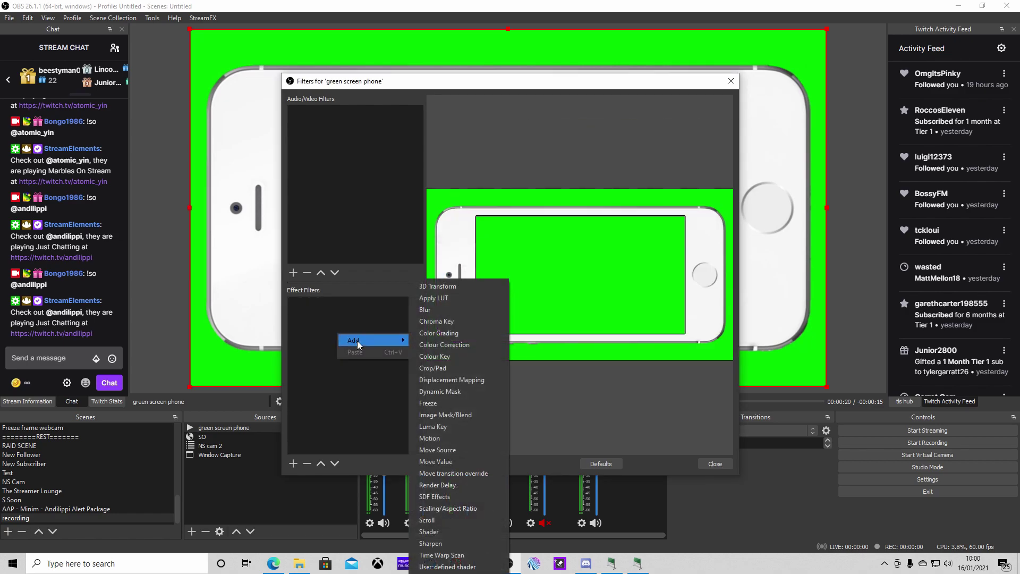
pyautogui.click(451, 322)
pyautogui.click(492, 298)
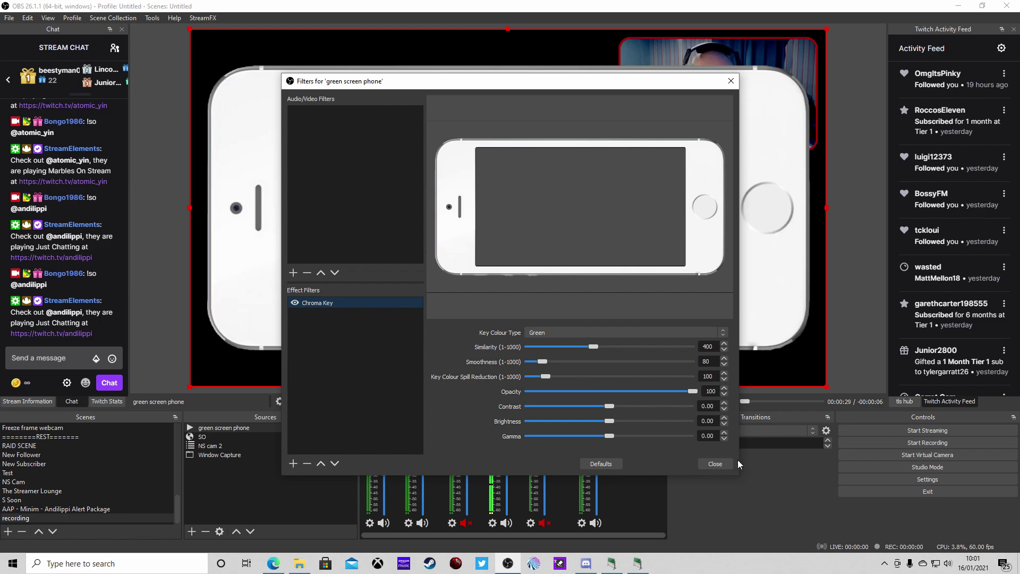
pyautogui.click(714, 464)
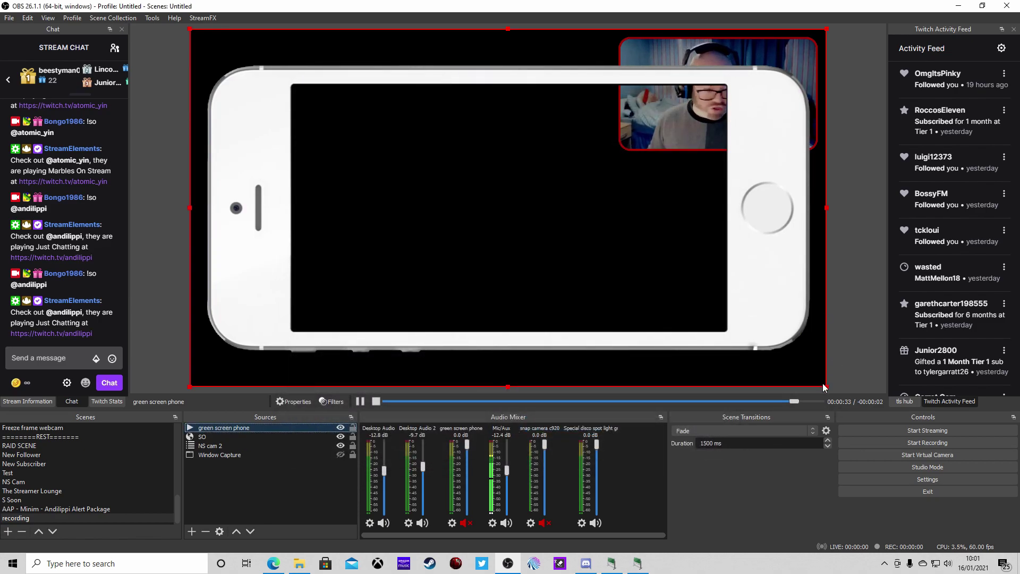
pyautogui.moveTo(825, 387); pyautogui.dragTo(434, 161)
pyautogui.moveTo(388, 129); pyautogui.dragTo(399, 244)
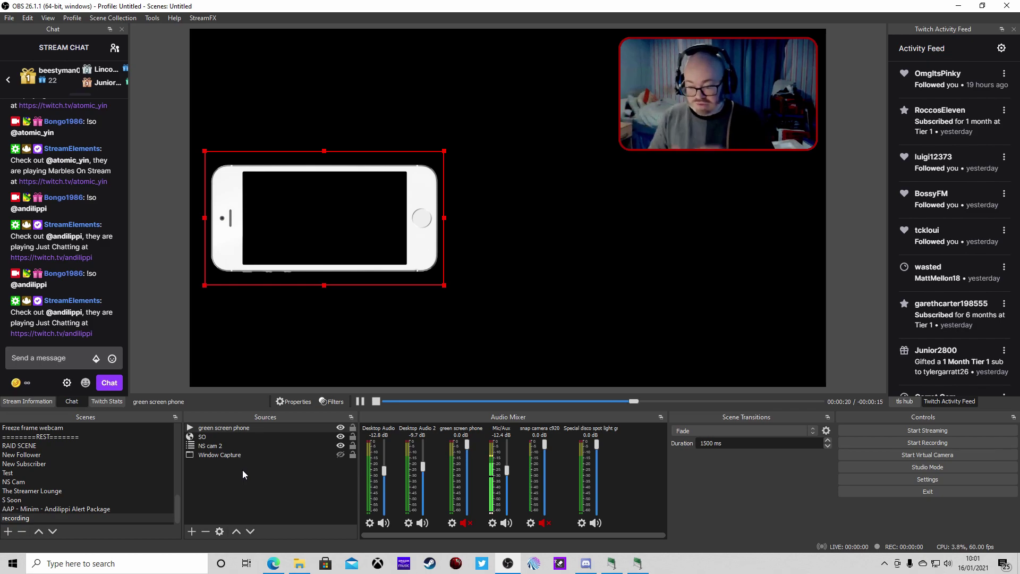
# Look through the scene list, view the sources of the "NS cam 2" scene, and return to the "recording" scene.
pyautogui.scroll(5, 50, 483)
pyautogui.scroll(1, 49, 481)
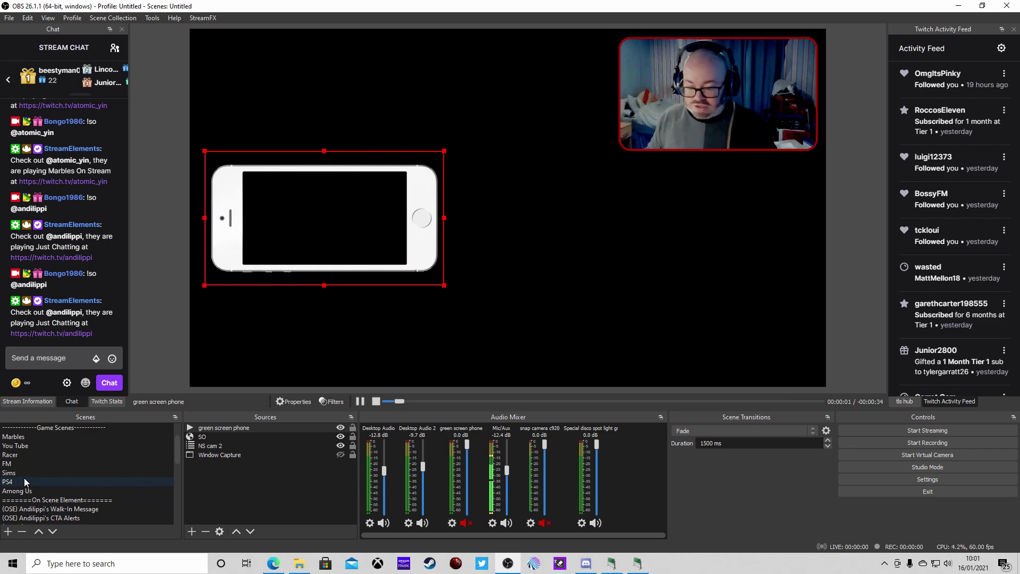
pyautogui.scroll(-10, 24, 477)
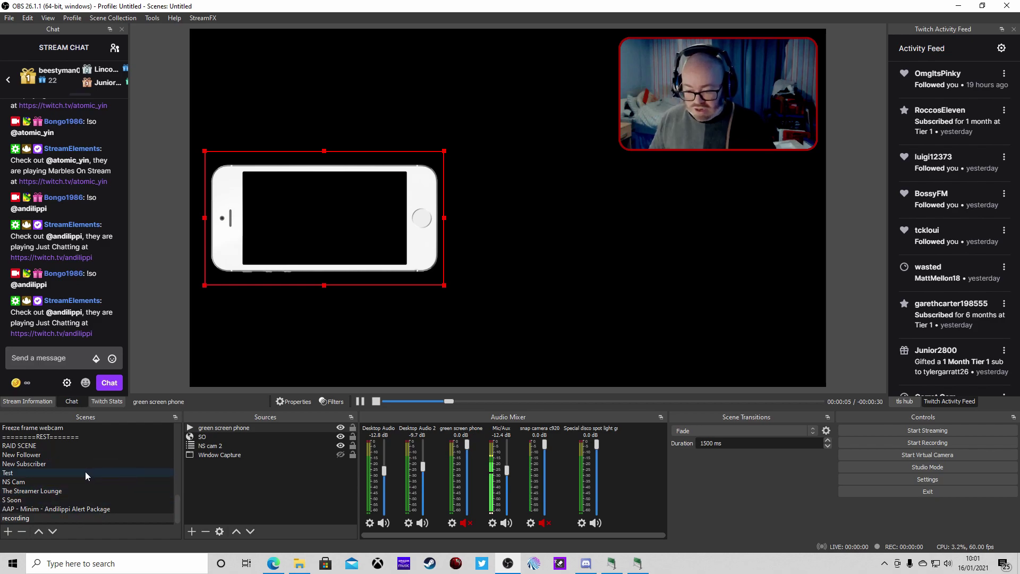
pyautogui.scroll(8, 81, 460)
pyautogui.click(37, 455)
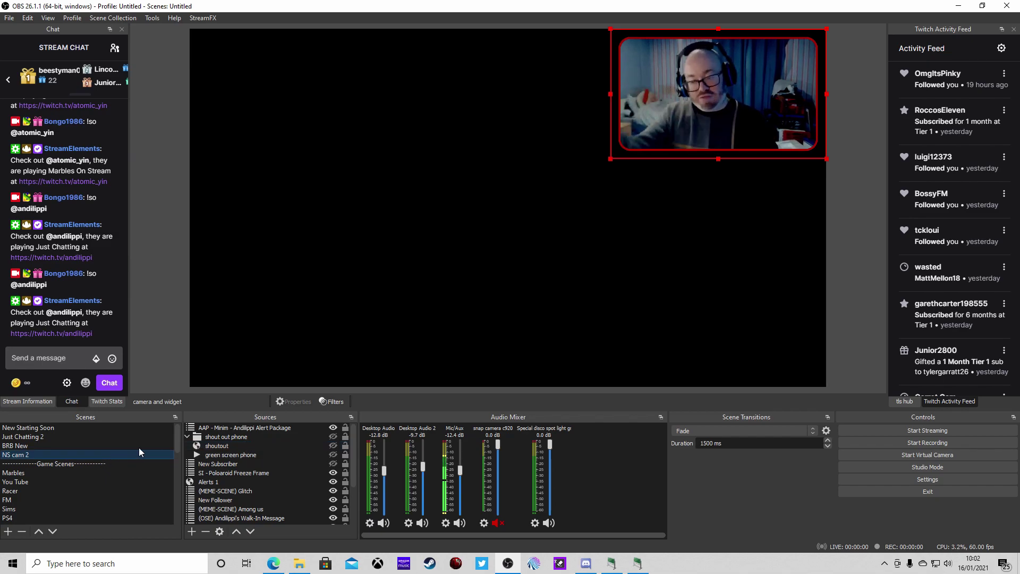
pyautogui.scroll(-10, 65, 460)
pyautogui.scroll(-1, 60, 523)
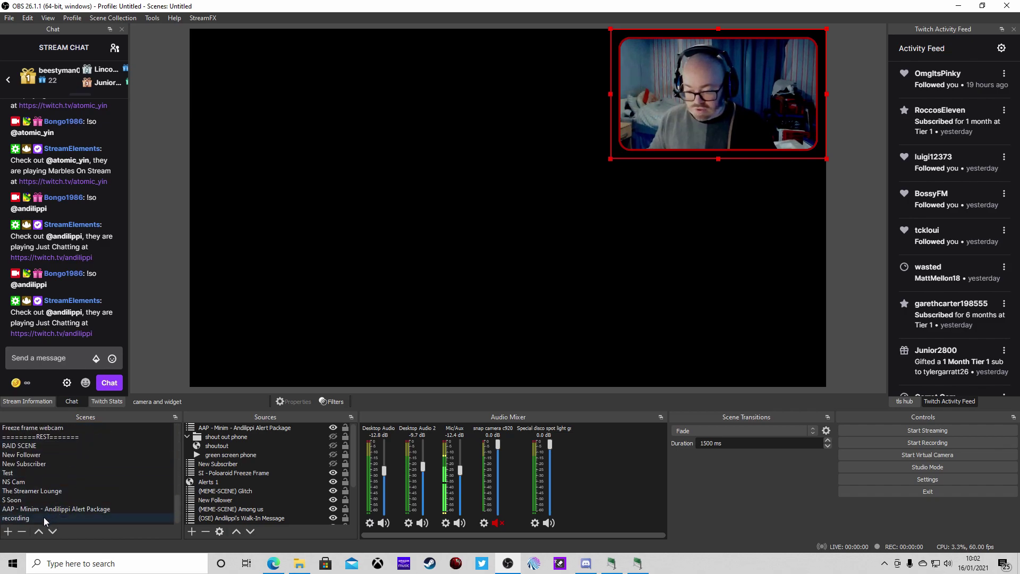
pyautogui.click(43, 517)
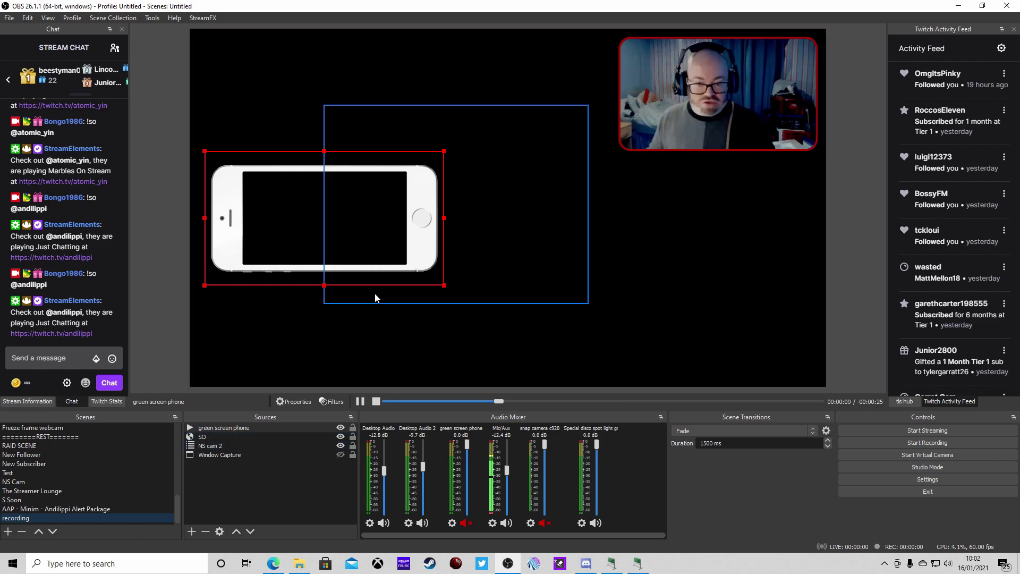
# Scale and position the SO browser source over the phone's display, cropping its top and bottom edges to fit.
pyautogui.click(207, 438)
pyautogui.moveTo(562, 136); pyautogui.dragTo(353, 215)
pyautogui.moveTo(317, 250); pyautogui.dragTo(358, 199)
pyautogui.moveTo(397, 166)
pyautogui.mouseDown()
pyautogui.moveTo(421, 151)
pyautogui.moveTo(414, 159)
pyautogui.mouseUp()
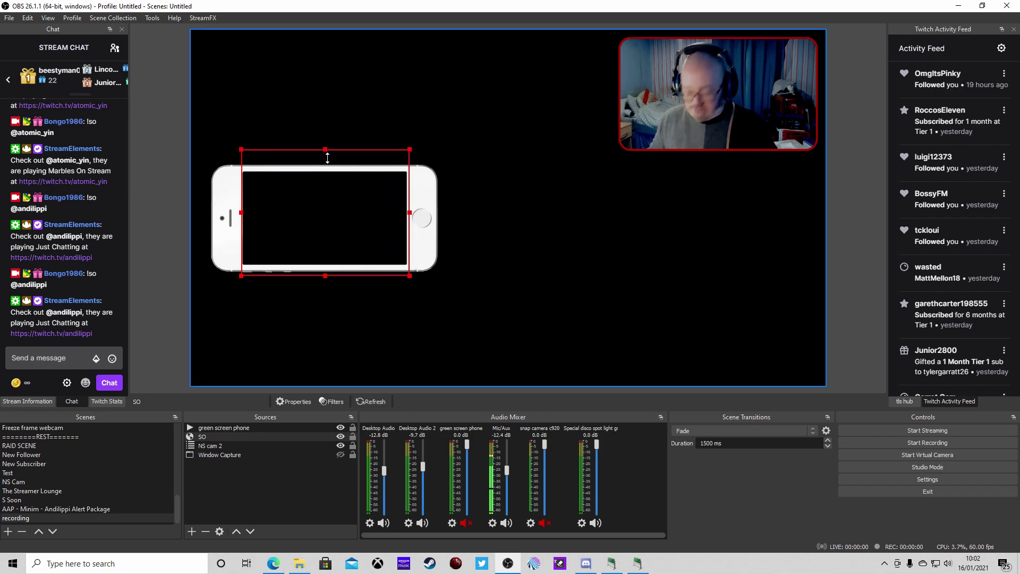
pyautogui.moveTo(327, 158); pyautogui.dragTo(323, 172)
pyautogui.moveTo(326, 277); pyautogui.dragTo(328, 270)
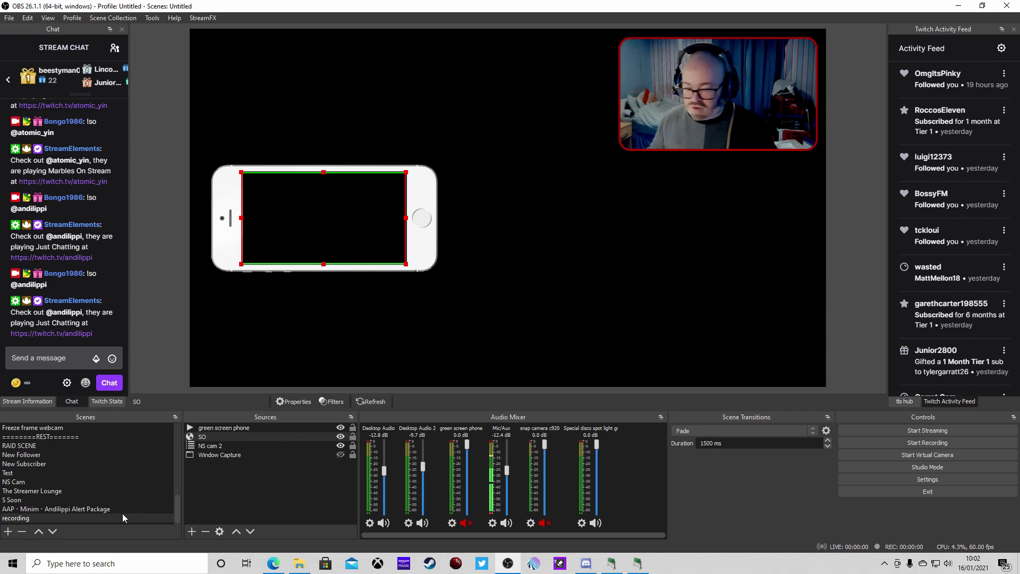
# Test the resized clip player by sending the !so command with a streamer's @ handle in the stream chat.
pyautogui.click(65, 358)
pyautogui.write('I')
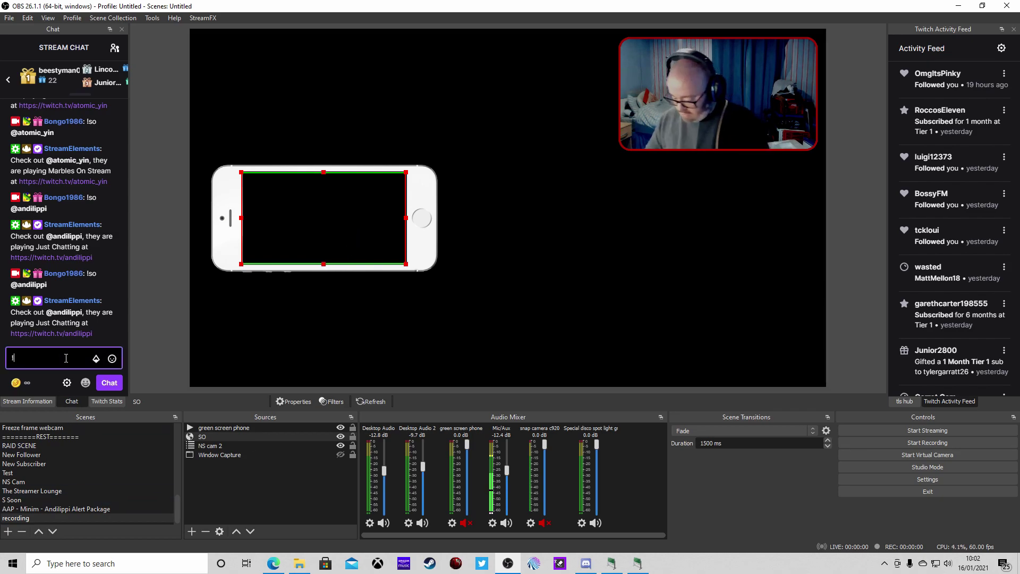
pyautogui.write('so @atomic_yin')
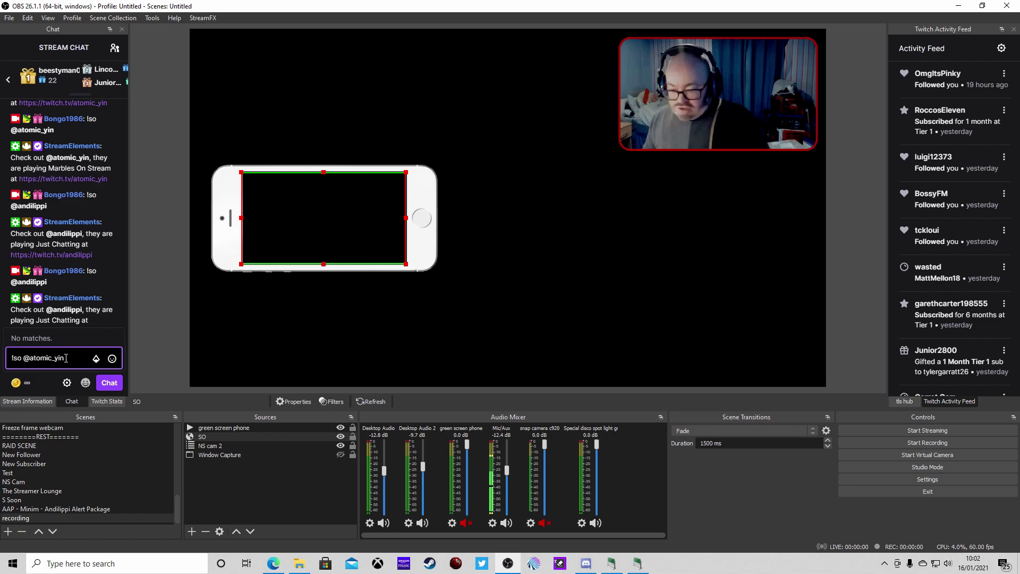
pyautogui.press('Return')
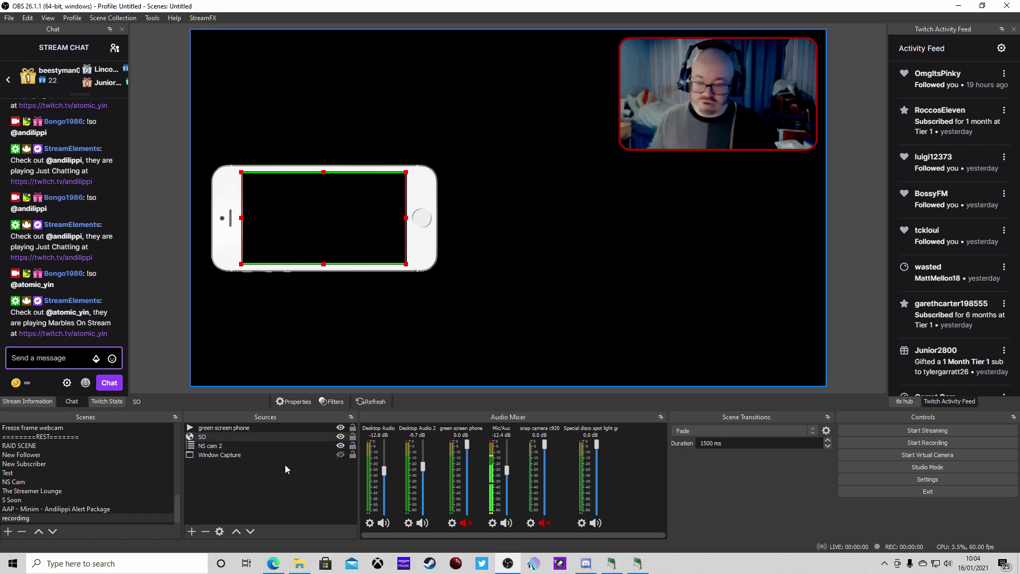
# Create a new visible group source named "phone SO" in the recording scene.
pyautogui.rightClick(241, 495)
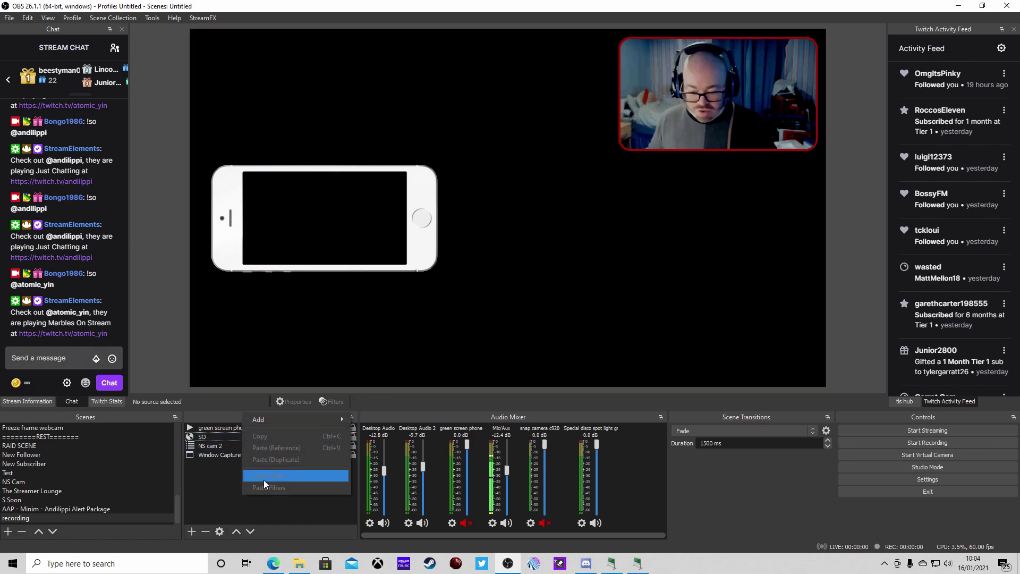
pyautogui.moveTo(270, 419)
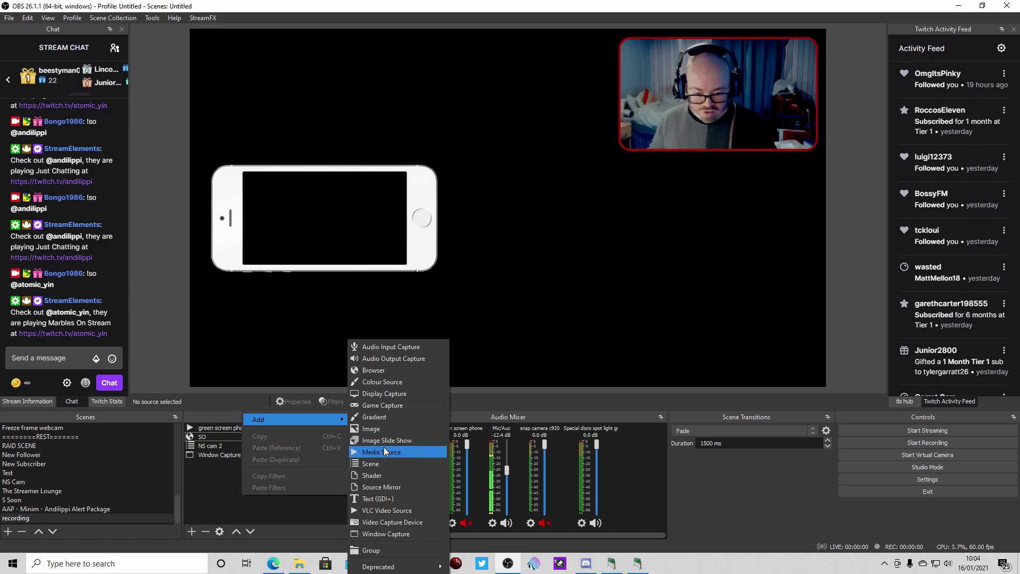
pyautogui.click(382, 550)
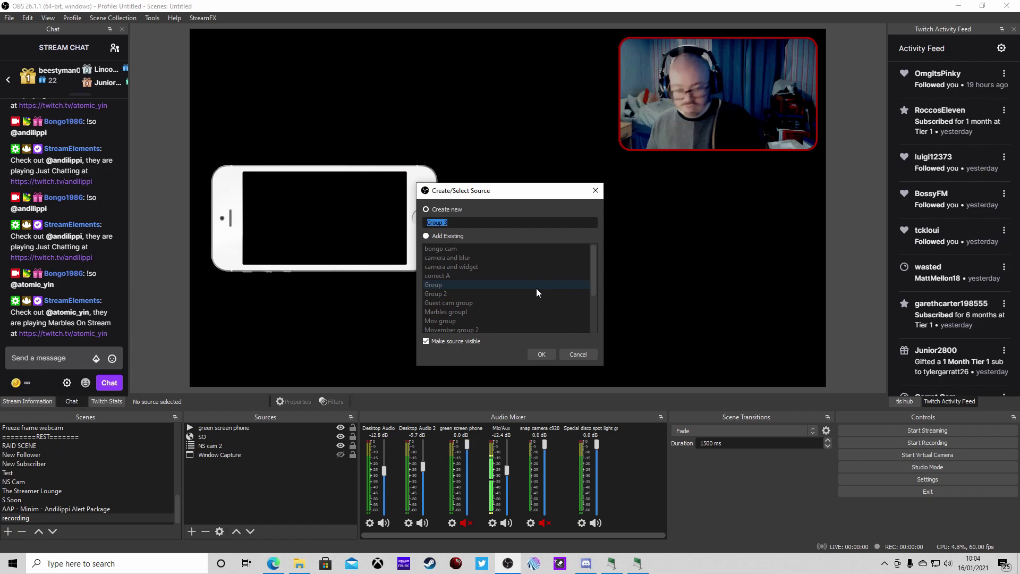
pyautogui.write('phone')
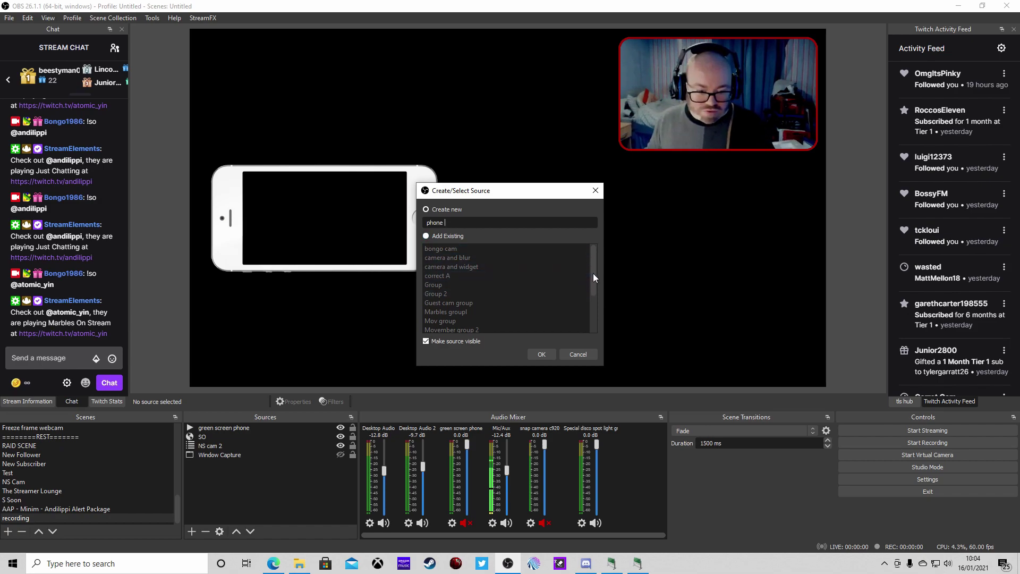
pyautogui.click(426, 235)
pyautogui.scroll(-2, 569, 273)
pyautogui.scroll(2, 535, 281)
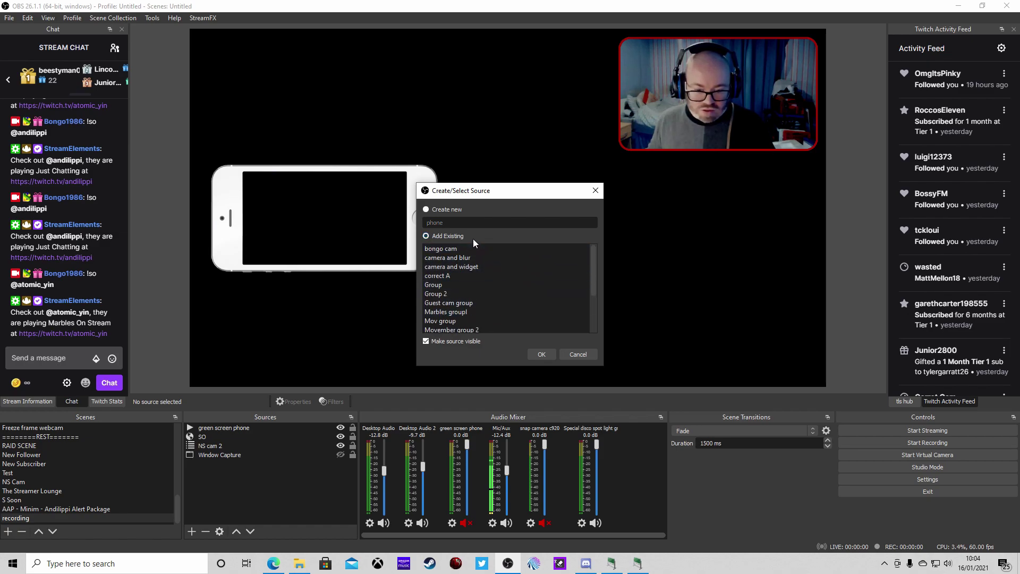
pyautogui.click(431, 210)
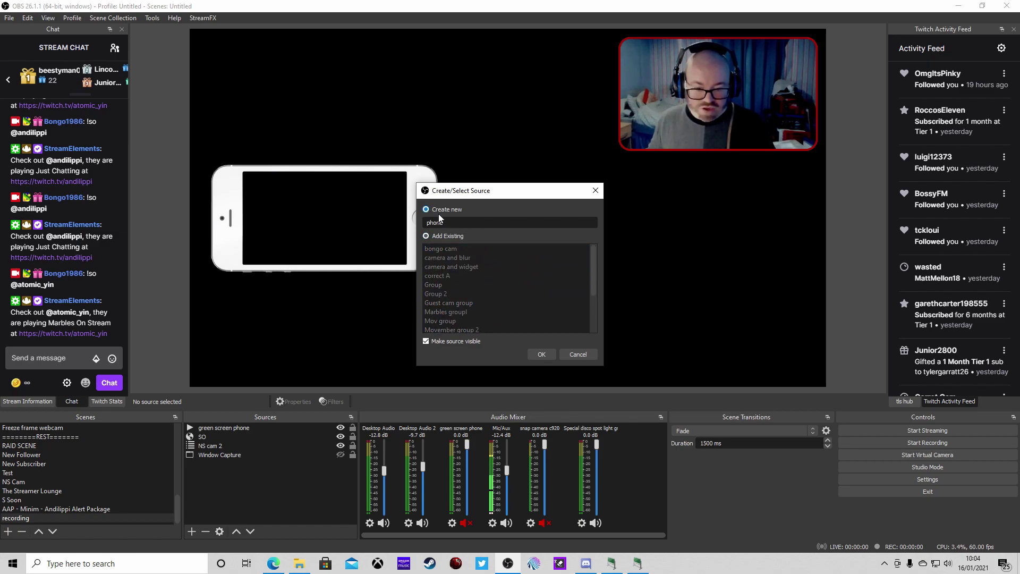
pyautogui.click(466, 225)
pyautogui.write('SO')
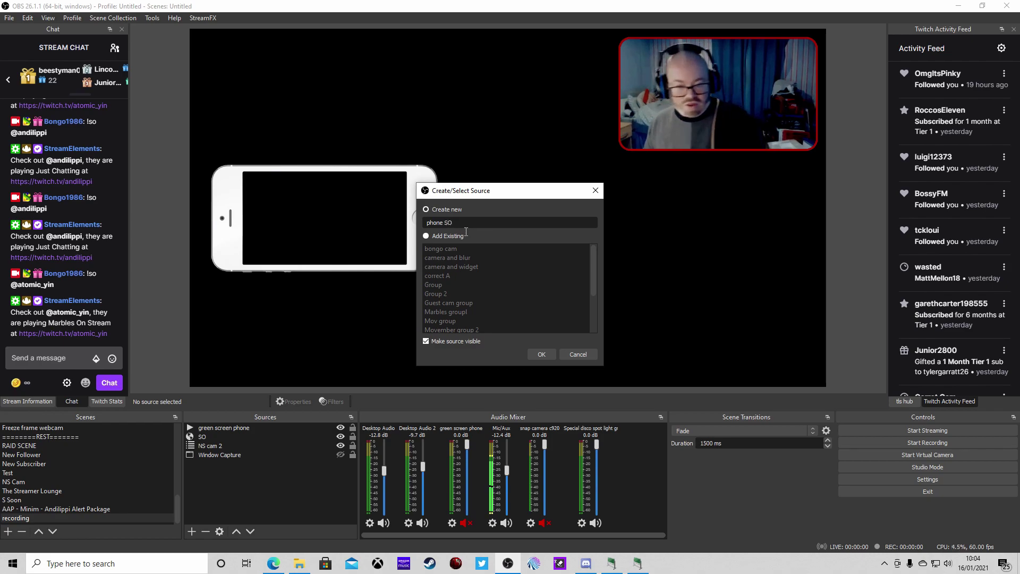
pyautogui.click(542, 354)
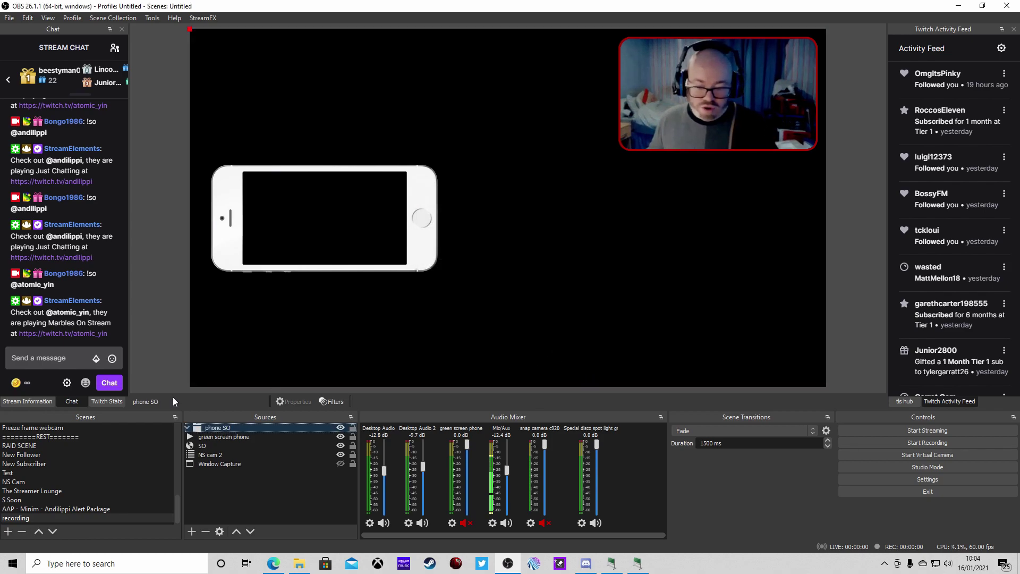
# Move the green screen phone and SO sources into the "phone SO" group, with the phone above SO.
pyautogui.moveTo(228, 439); pyautogui.dragTo(273, 431)
pyautogui.click(218, 447)
pyautogui.moveTo(217, 447); pyautogui.dragTo(256, 438)
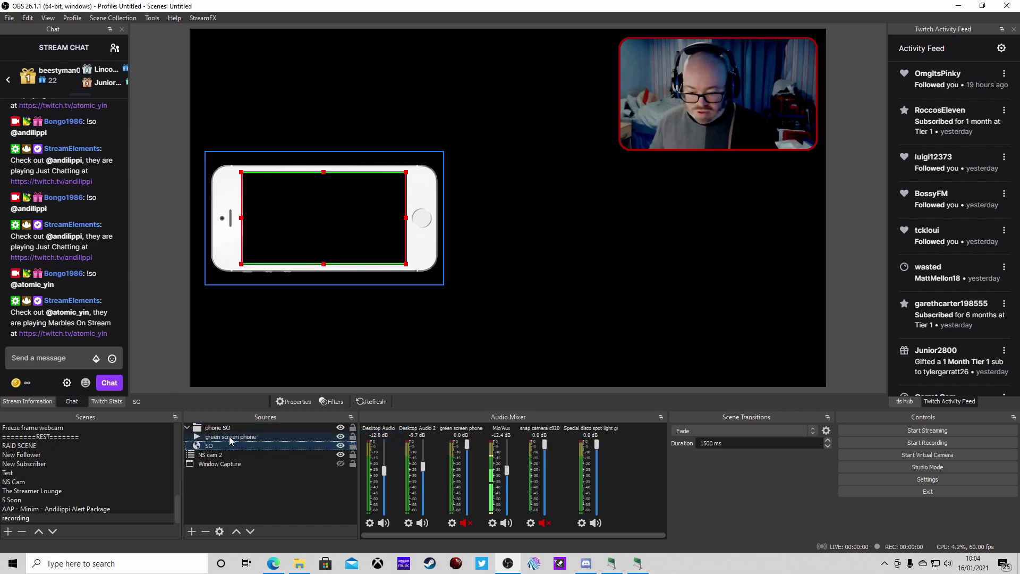
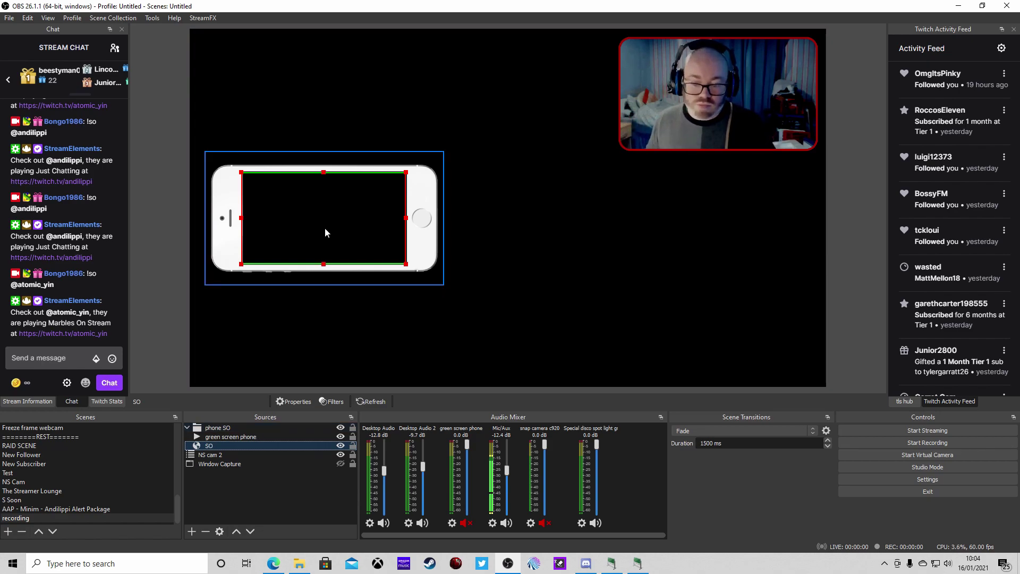
pyautogui.click(246, 428)
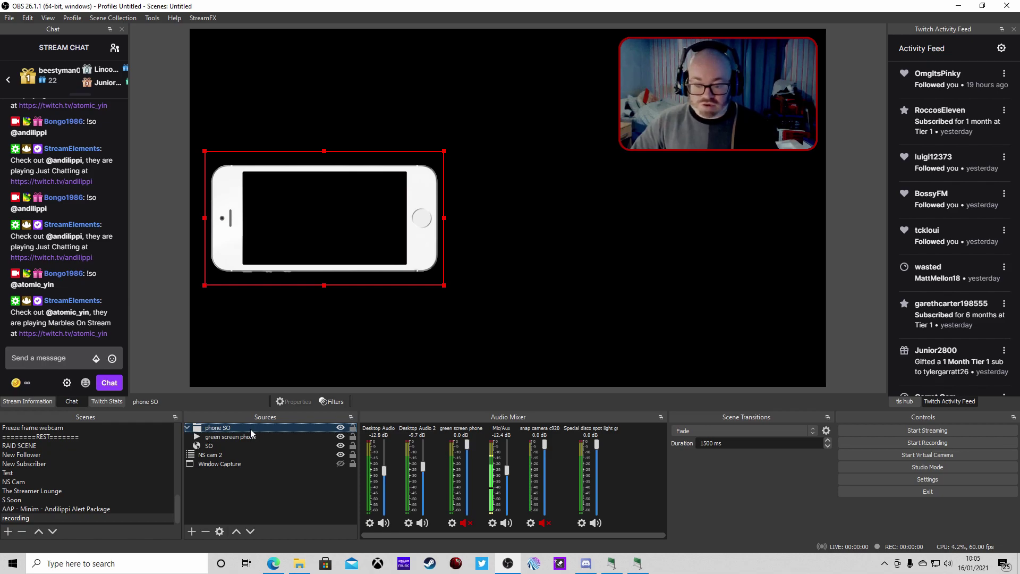
pyautogui.rightClick(250, 429)
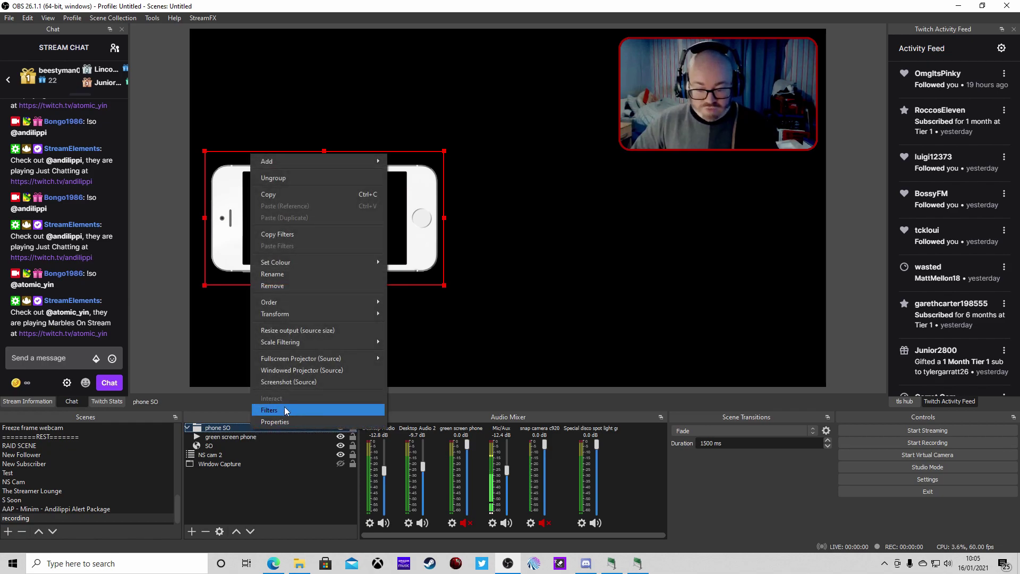
pyautogui.click(285, 410)
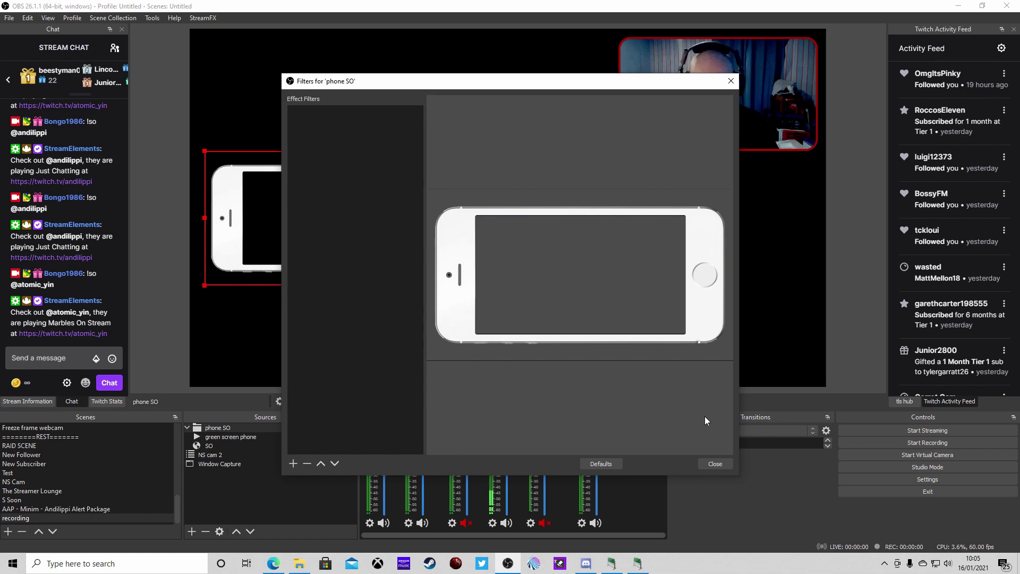
pyautogui.click(713, 463)
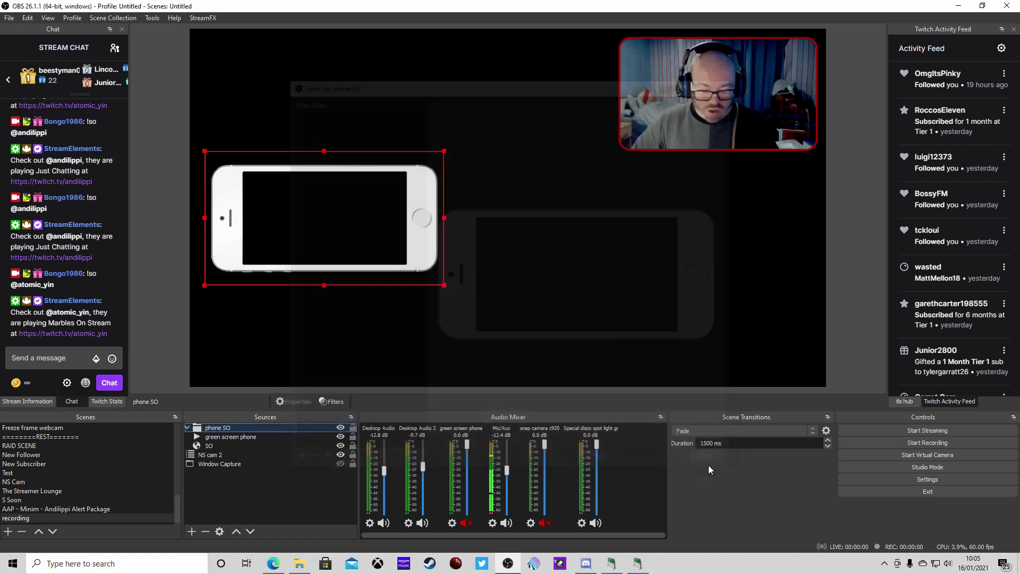
# Add a Move Source filter named "move shoutout in" to the recording scene.
pyautogui.rightClick(77, 519)
pyautogui.click(110, 466)
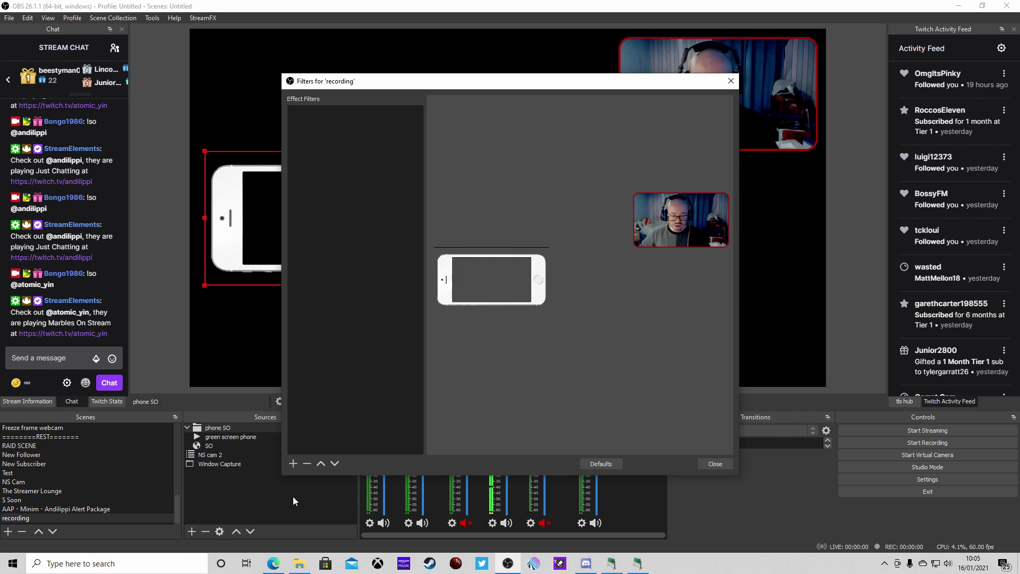
pyautogui.click(295, 464)
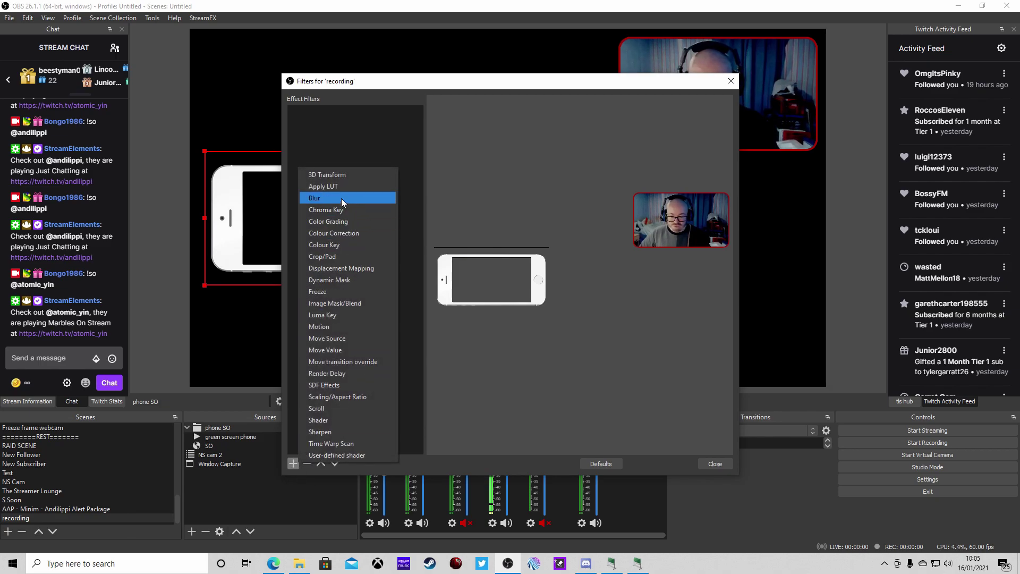
pyautogui.click(352, 339)
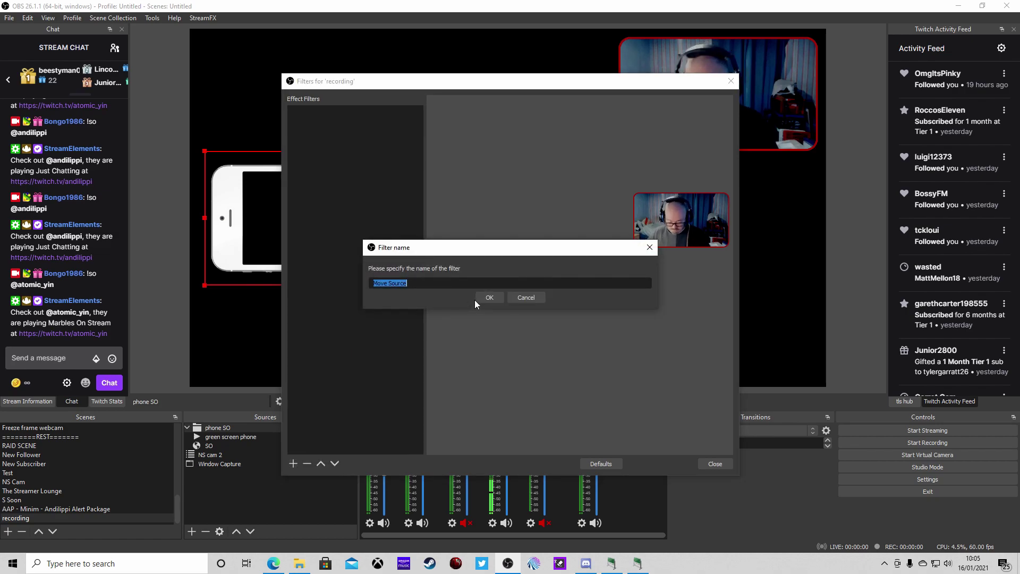
pyautogui.write('move camera')
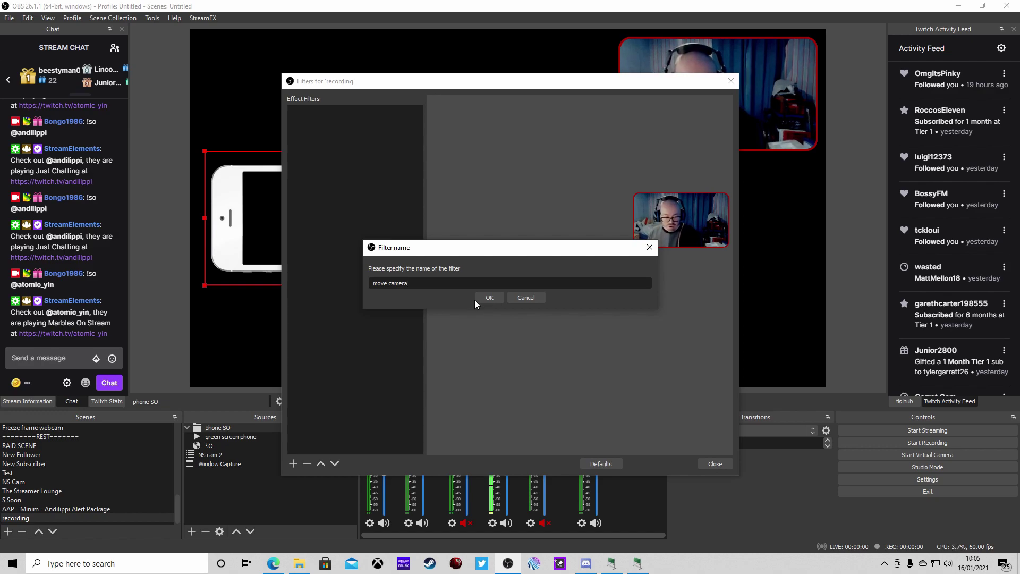
pyautogui.press('BackSpace')
pyautogui.press('BackSpace')
pyautogui.press('BackSpace')
pyautogui.press('BackSpace')
pyautogui.press('BackSpace')
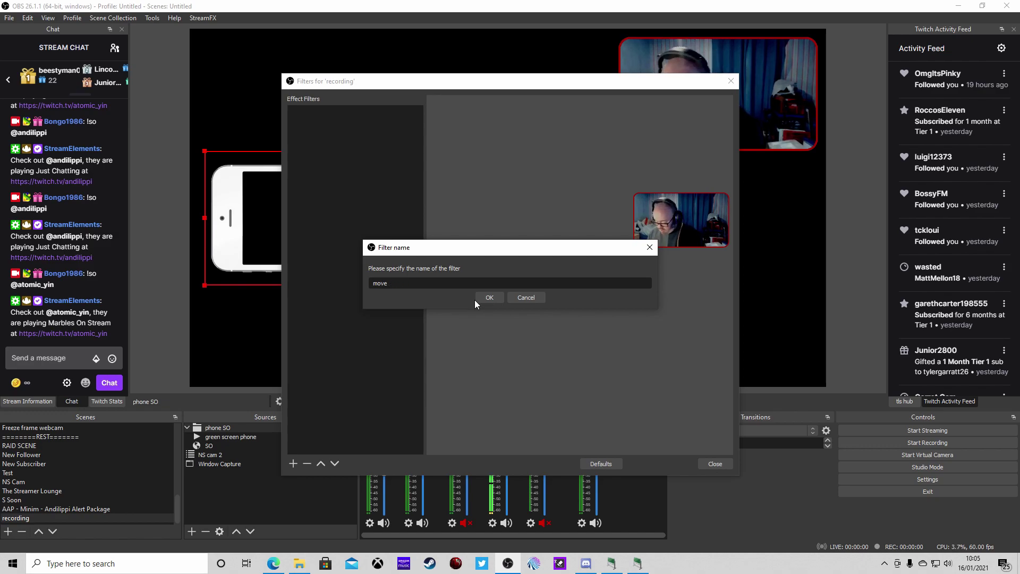
pyautogui.write('shoutout in')
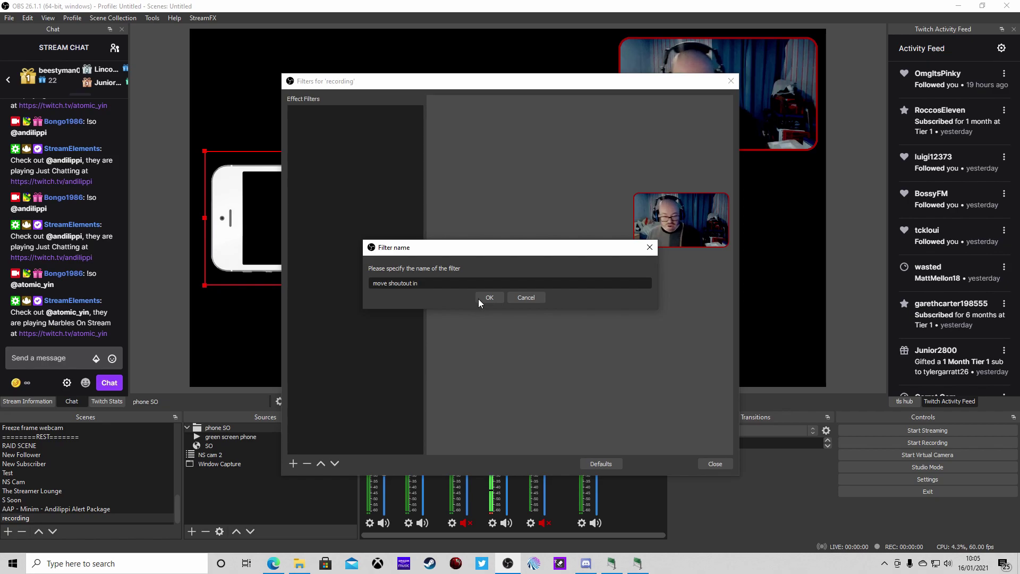
pyautogui.click(495, 296)
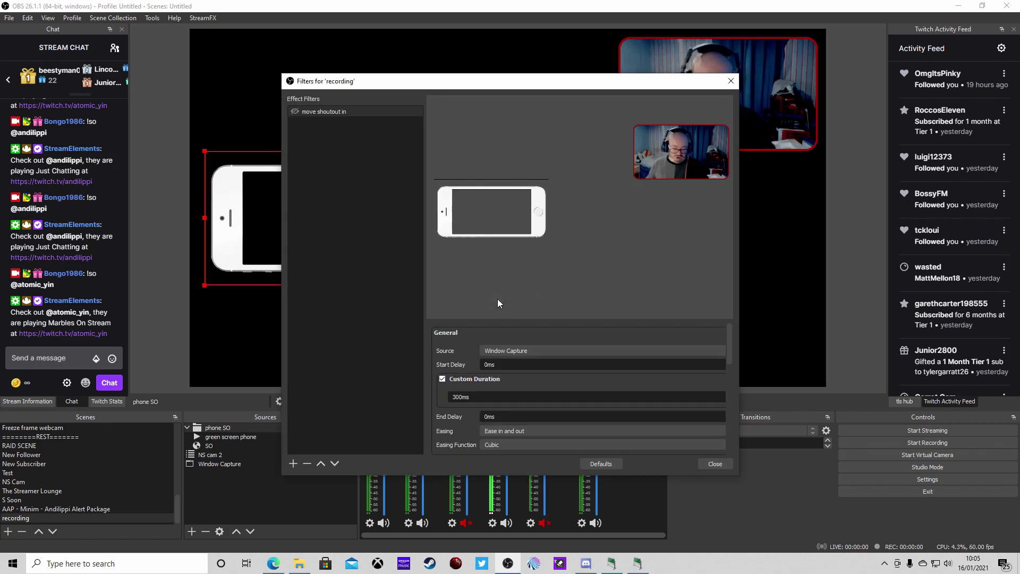
# Set the "move shoutout in" filter's source to phone SO and its custom duration to 2000 ms.
pyautogui.click(521, 350)
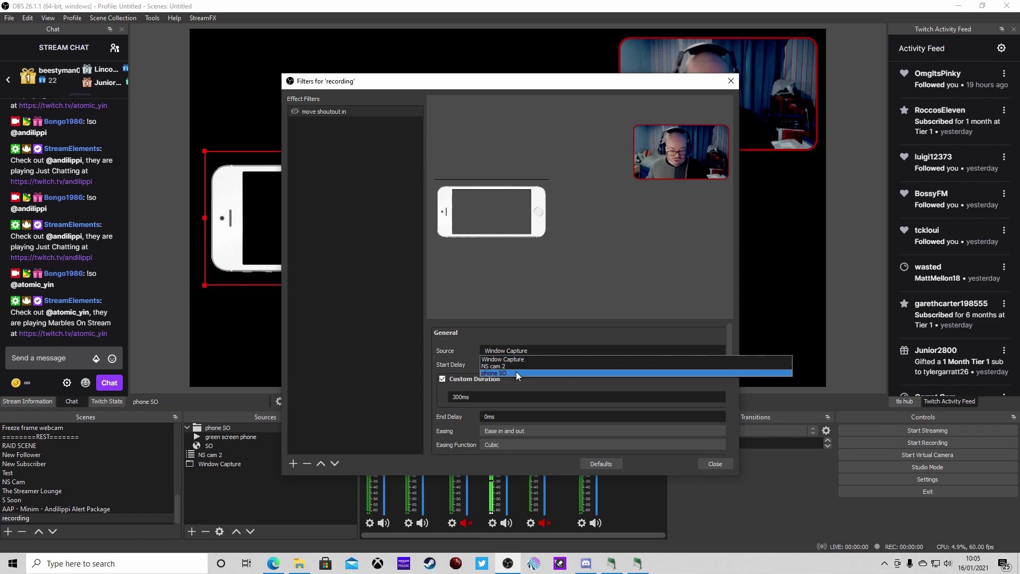
pyautogui.click(515, 371)
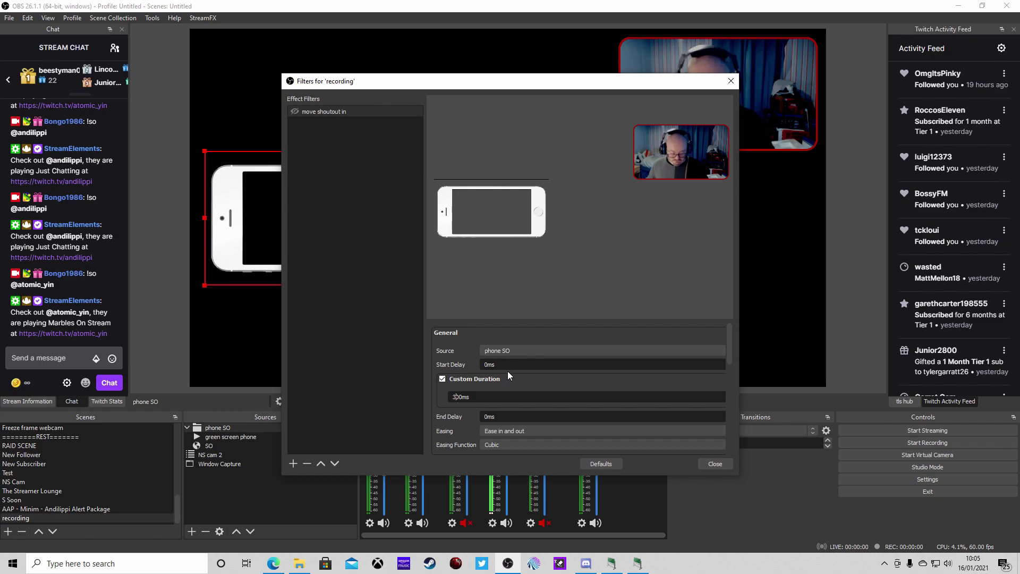
pyautogui.press('BackSpace')
pyautogui.write('2')
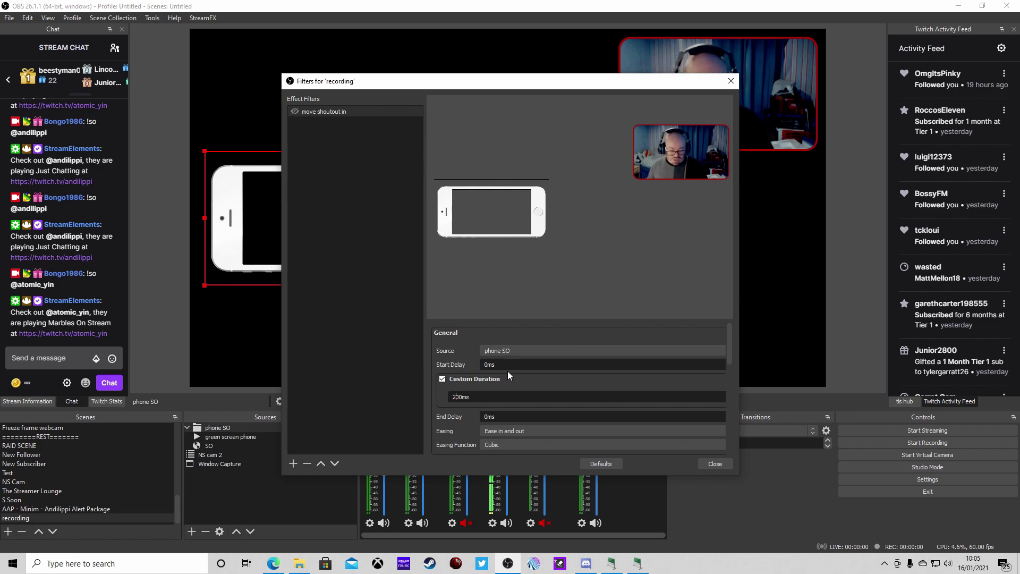
pyautogui.write('0')
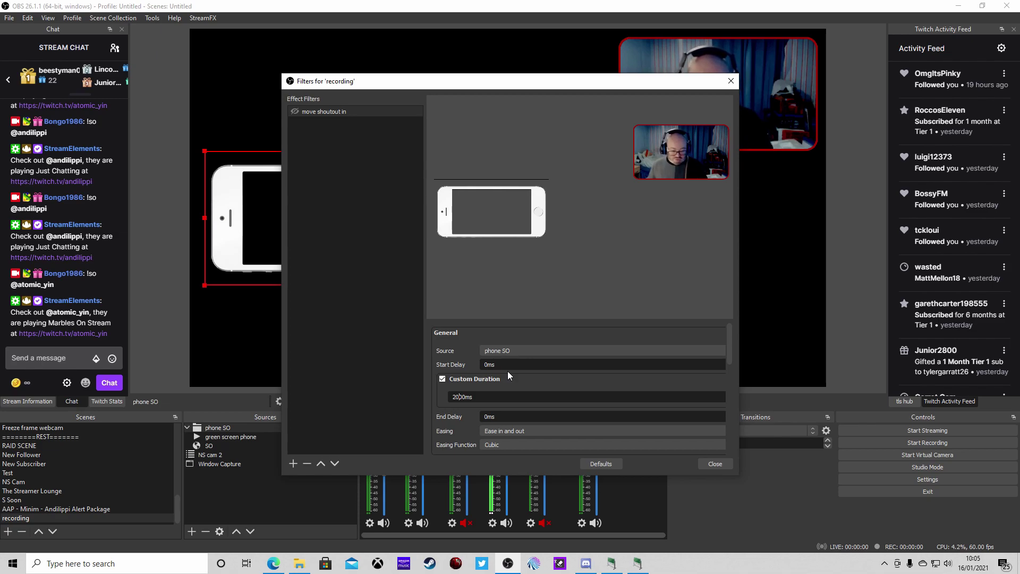
# Give "move shoutout in" Ease in easing with the Quadratic function and capture the phone group's current transform.
pyautogui.click(523, 430)
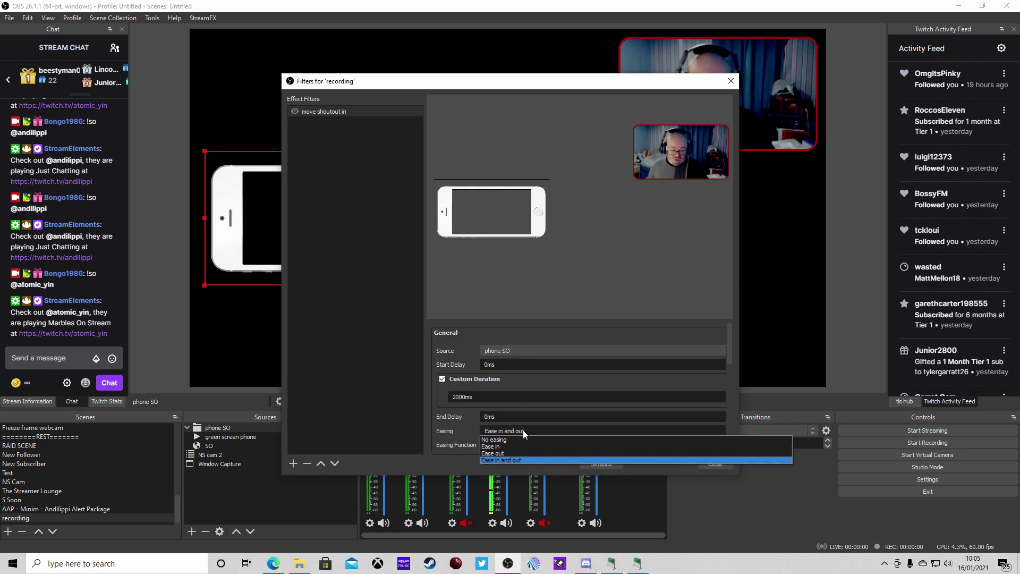
pyautogui.click(514, 447)
pyautogui.click(512, 444)
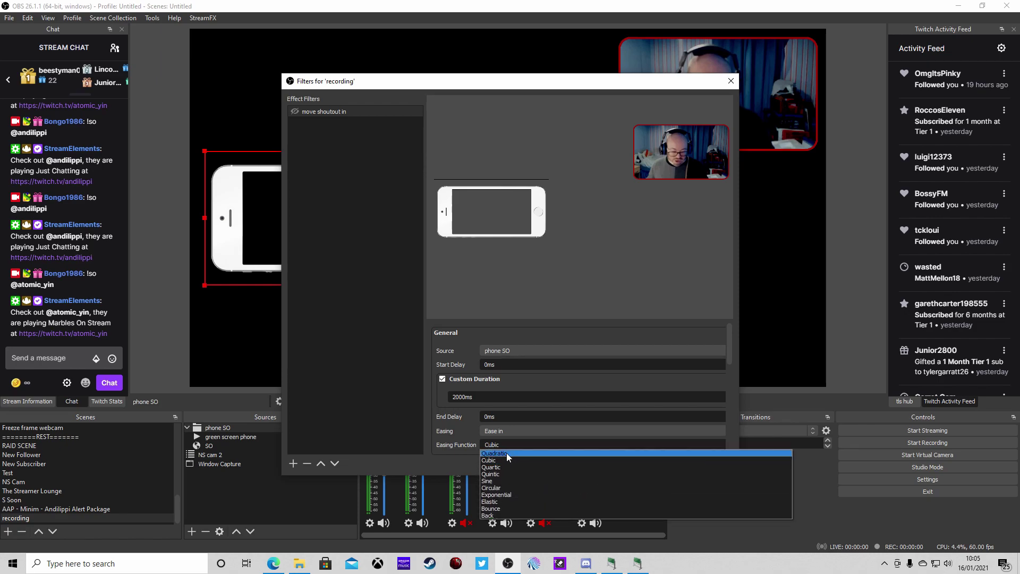
pyautogui.click(506, 453)
pyautogui.scroll(-2, 465, 438)
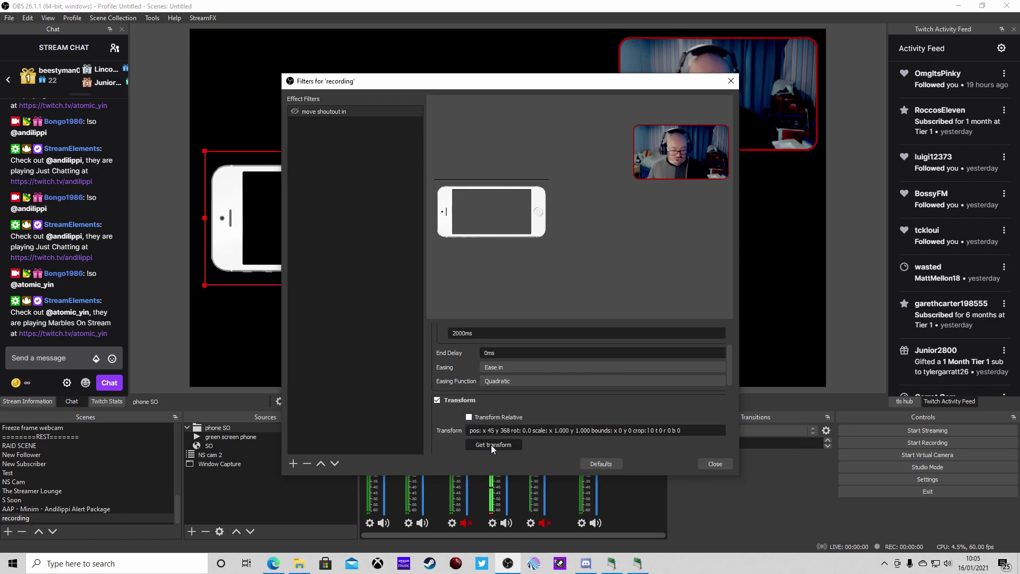
pyautogui.click(491, 445)
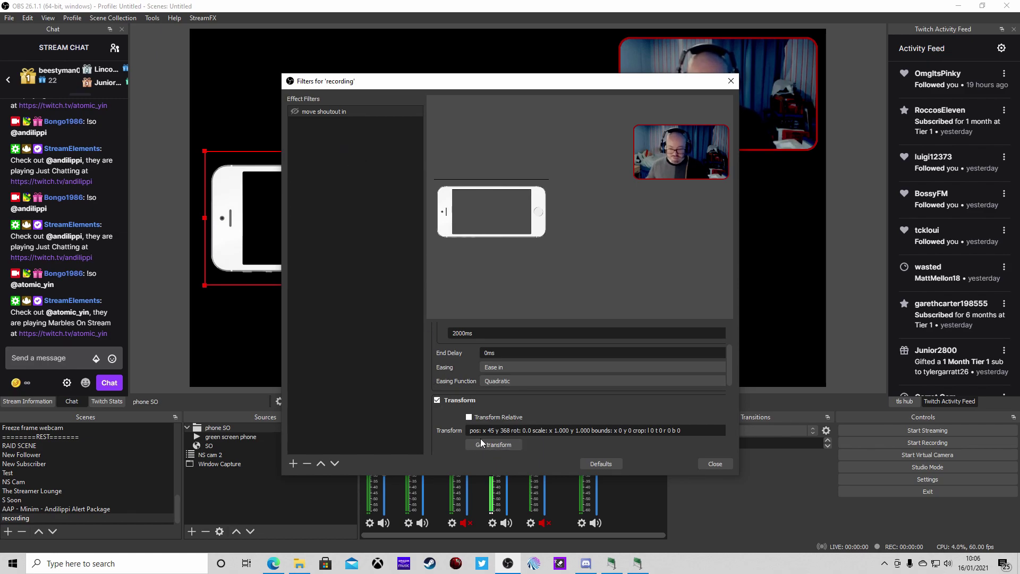
# Add a second Move Source filter named "Move shoutout out" to the recording scene.
pyautogui.rightClick(363, 208)
pyautogui.moveTo(386, 218)
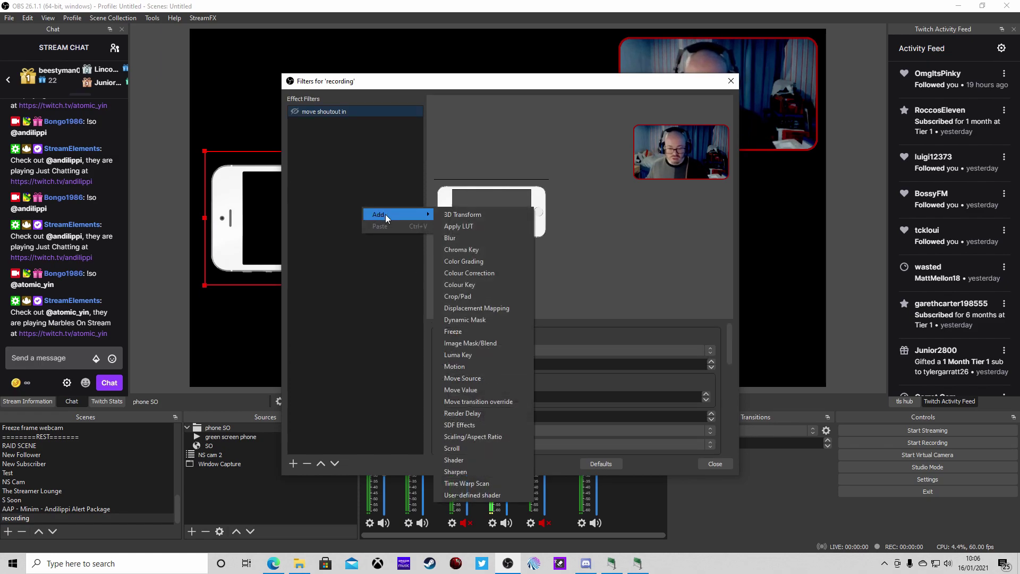
pyautogui.click(475, 377)
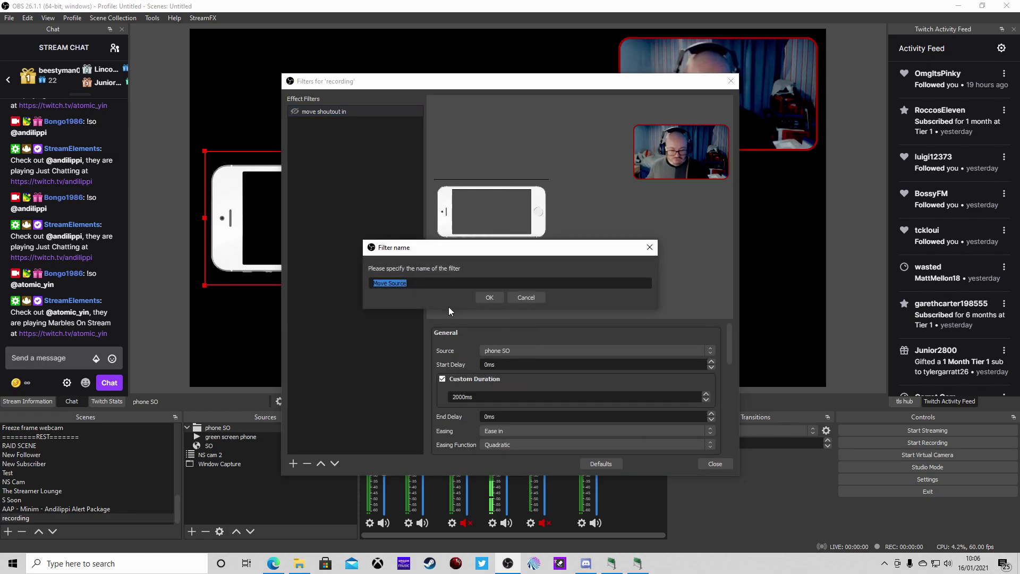
pyautogui.write('Move camera')
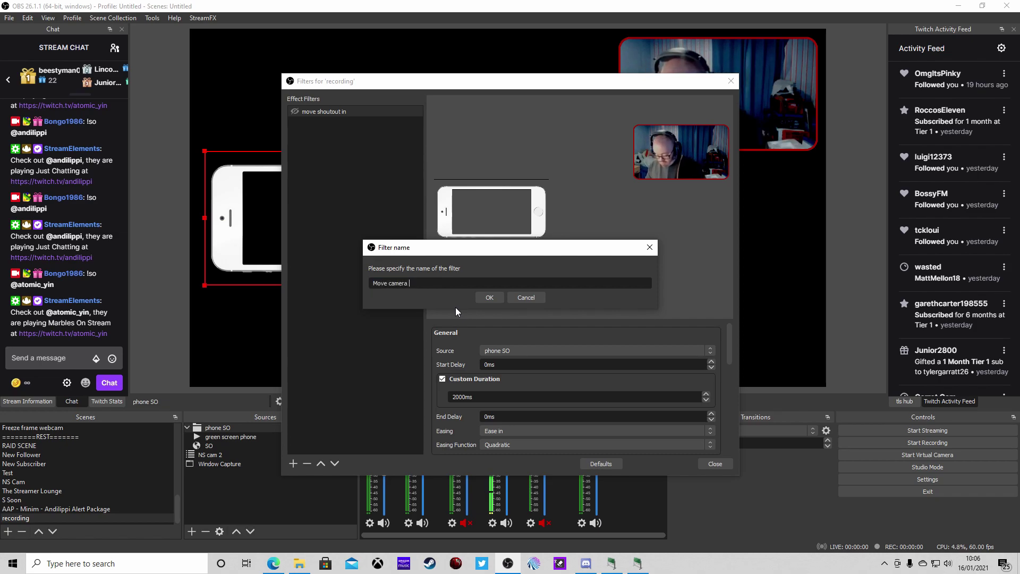
pyautogui.press('BackSpace')
pyautogui.press('BackSpace')
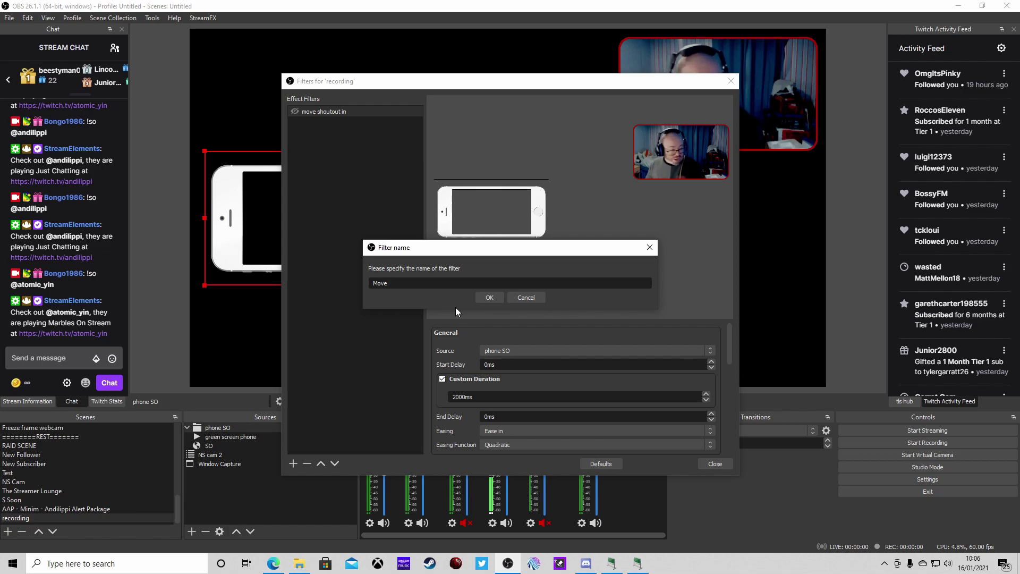
pyautogui.write('shout')
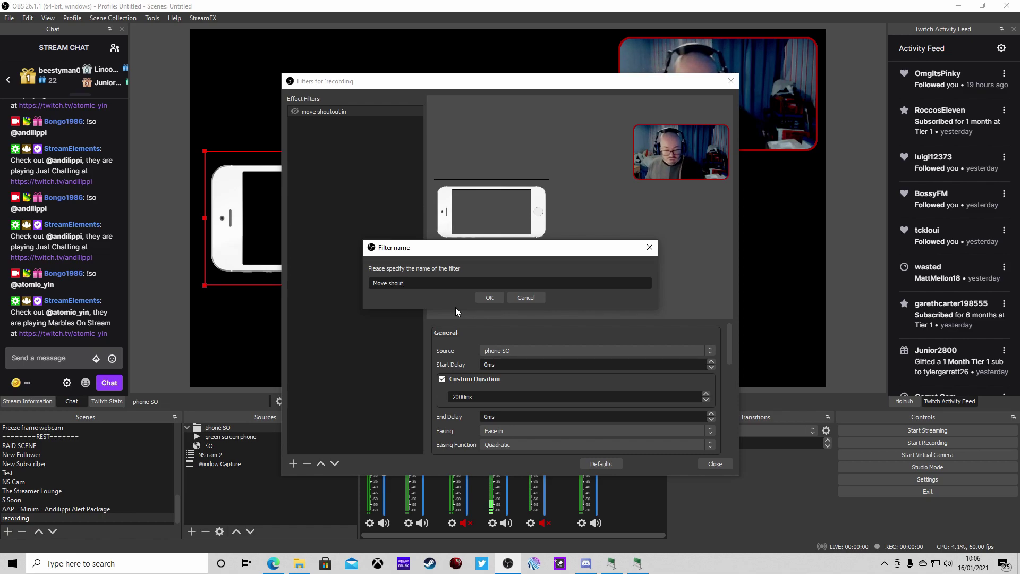
pyautogui.write('out ')
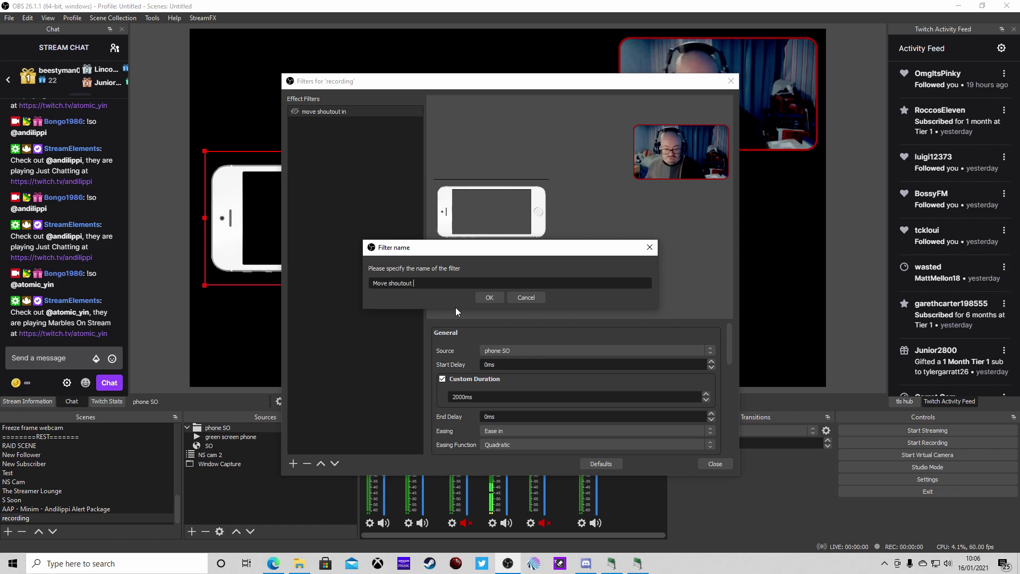
pyautogui.write('out')
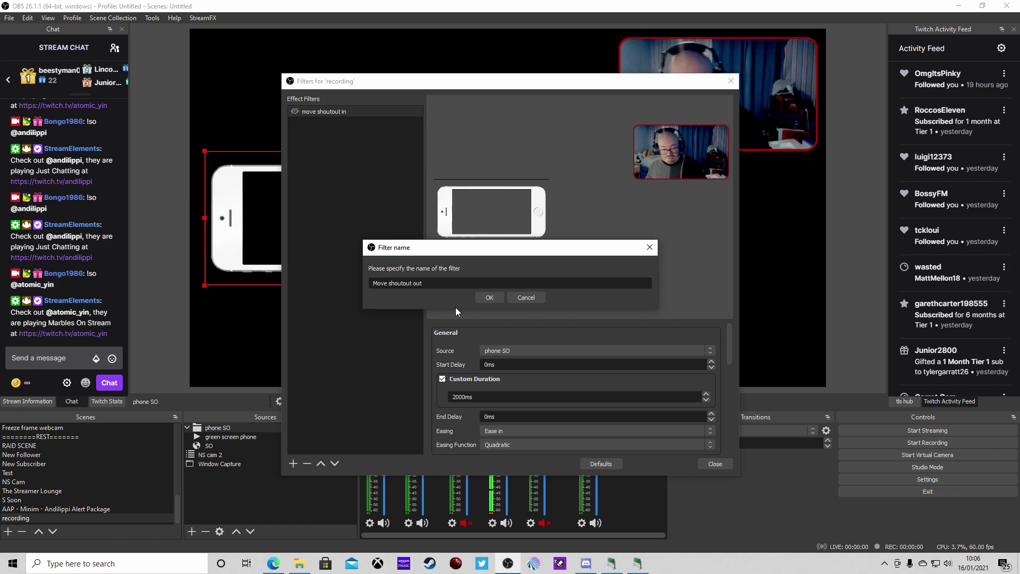
pyautogui.click(489, 296)
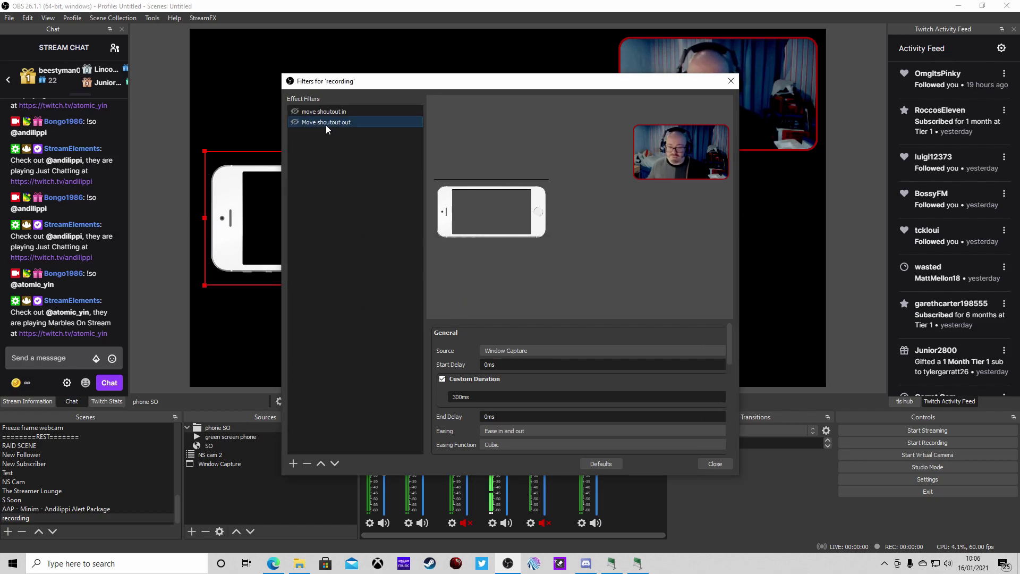
# Set the "Move shoutout out" filter's source to phone SO, start delay to 25000 ms and custom duration to 2000 ms.
pyautogui.click(539, 352)
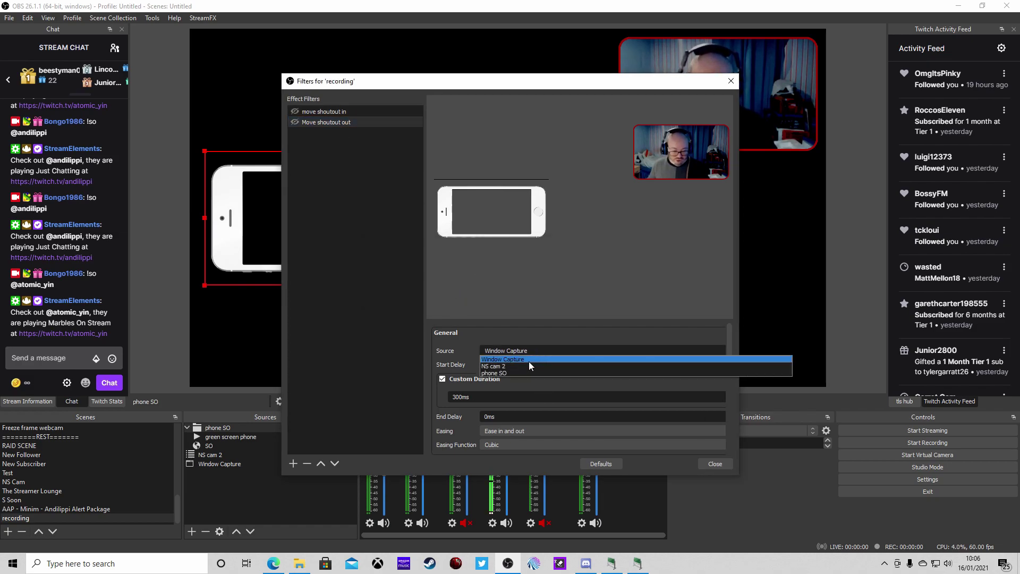
pyautogui.click(513, 371)
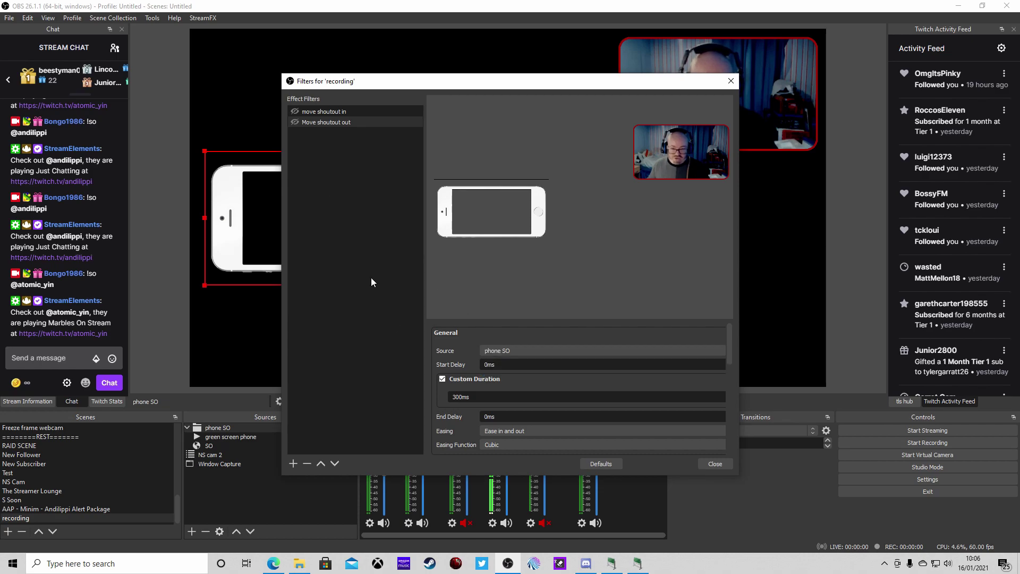
pyautogui.click(490, 365)
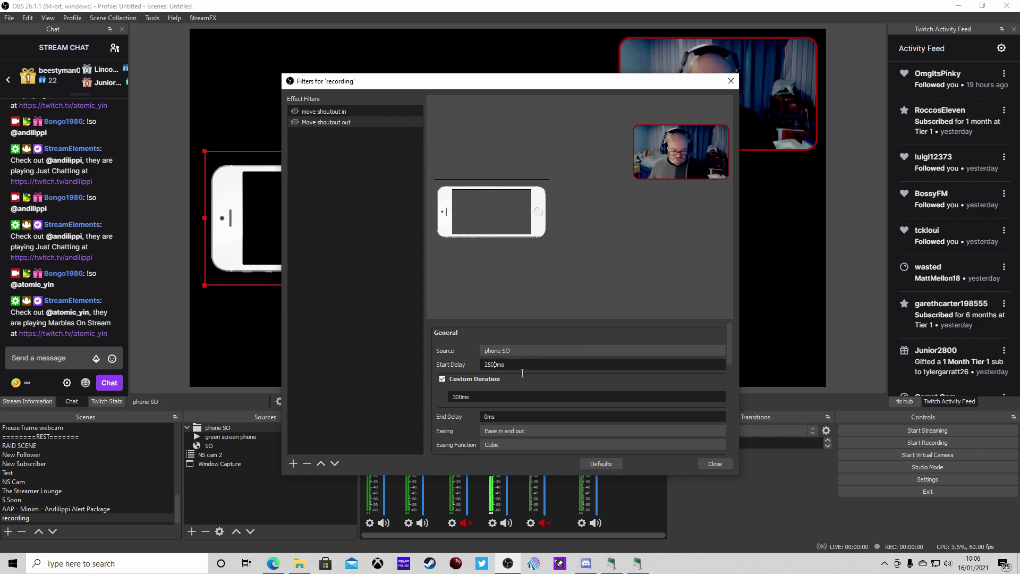
pyautogui.write('0')
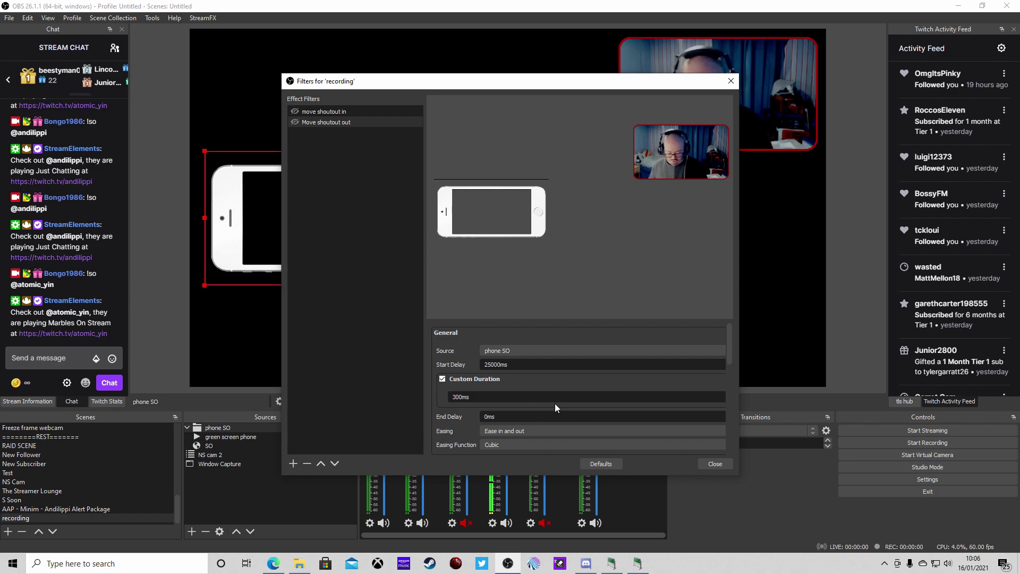
pyautogui.press('Delete')
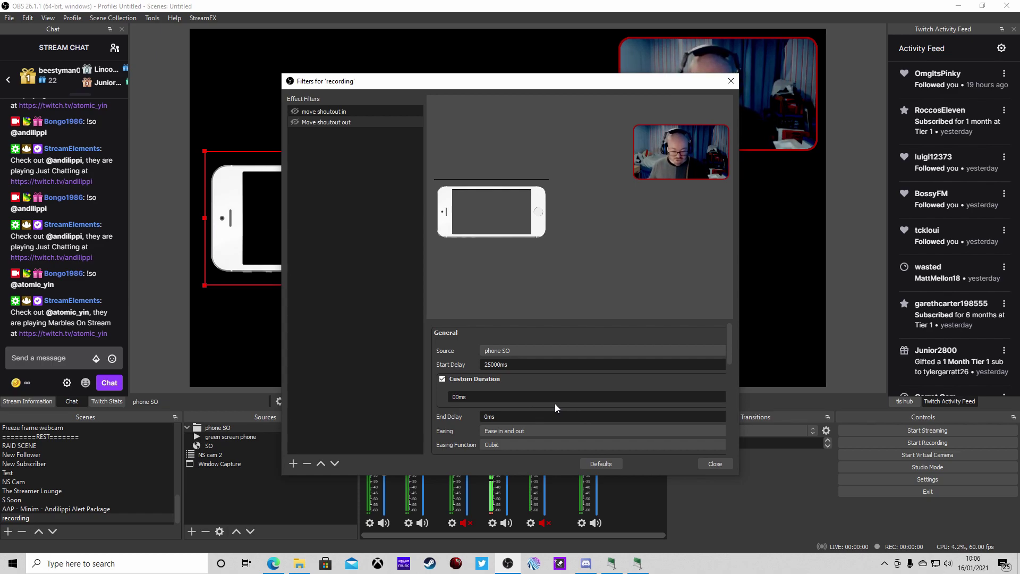
pyautogui.write('20')
pyautogui.scroll(-2, 572, 399)
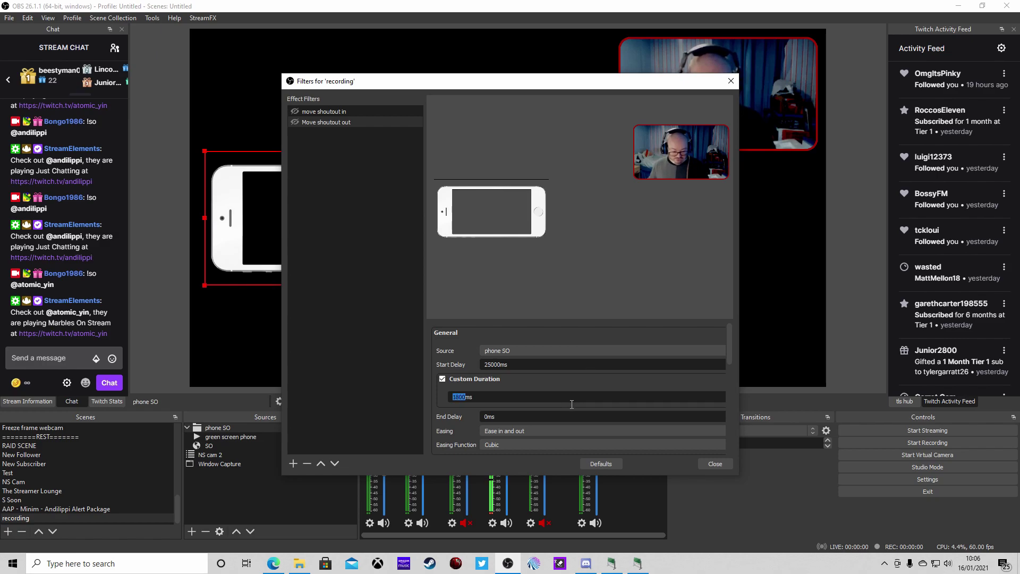
pyautogui.scroll(1, 518, 397)
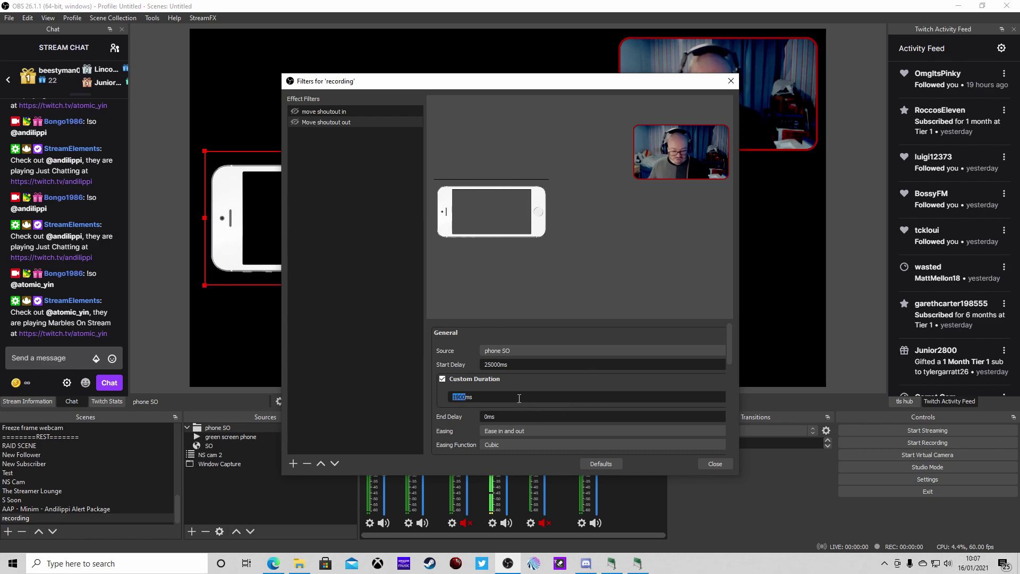
# Set the "Move shoutout out" filter's easing to Ease out with the Quadratic easing function.
pyautogui.click(518, 432)
pyautogui.click(509, 453)
pyautogui.click(497, 445)
pyautogui.click(496, 449)
# Move the phone SO group completely off the canvas past its left edge, keeping the filters window open.
pyautogui.scroll(-6, 463, 433)
pyautogui.moveTo(507, 83); pyautogui.dragTo(709, 156)
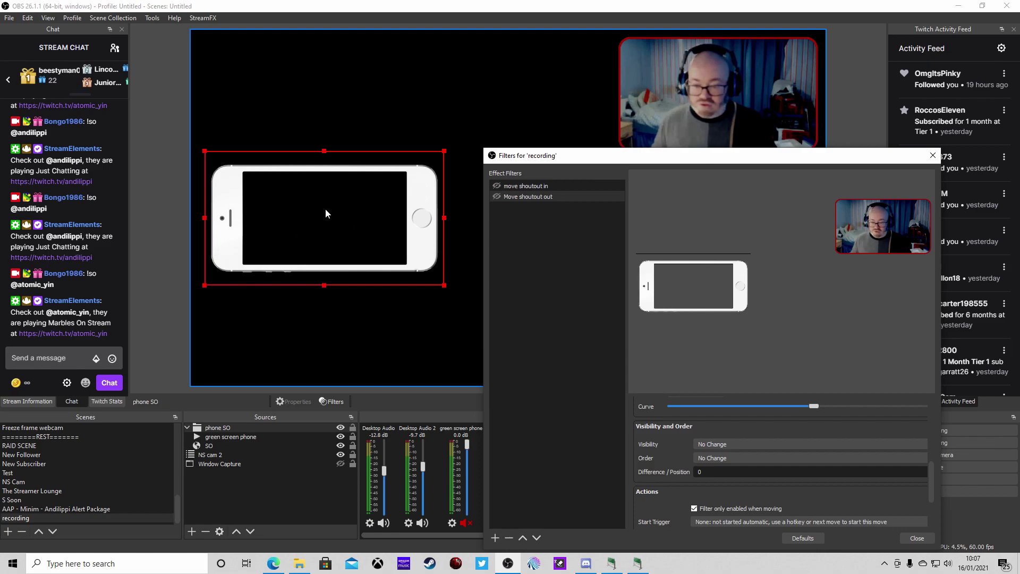
pyautogui.moveTo(348, 209); pyautogui.dragTo(81, 209)
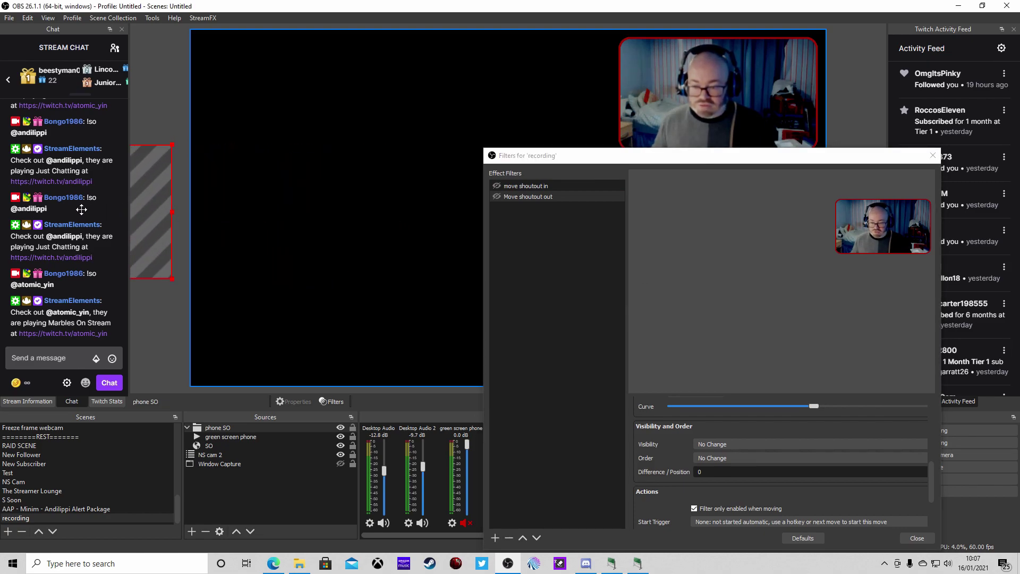
# Capture the phone group's off-canvas transform in the "Move shoutout out" filter.
pyautogui.moveTo(632, 154); pyautogui.dragTo(619, 21)
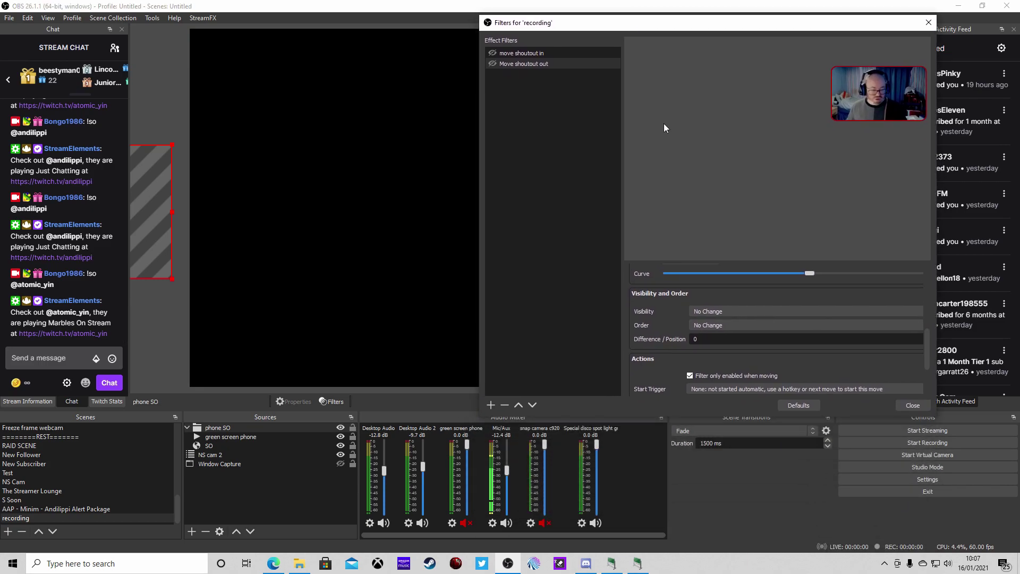
pyautogui.moveTo(719, 27); pyautogui.dragTo(486, 55)
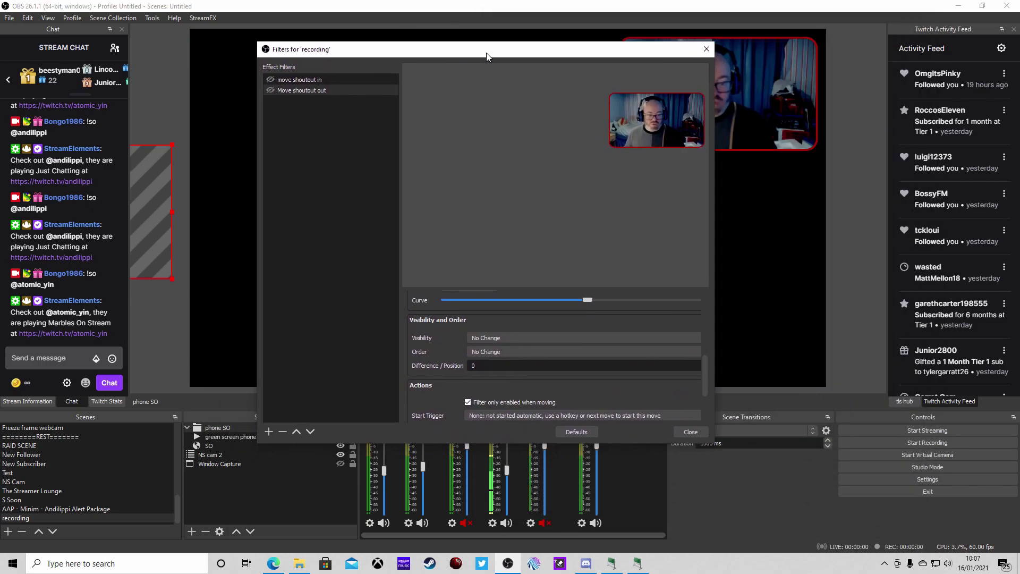
pyautogui.scroll(-3, 518, 304)
pyautogui.scroll(5, 507, 377)
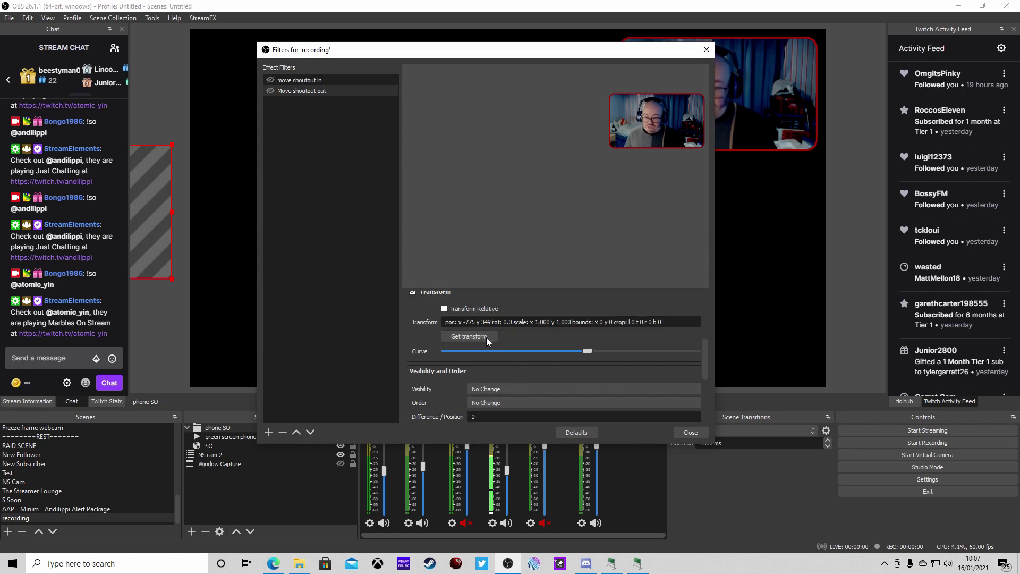
pyautogui.click(486, 337)
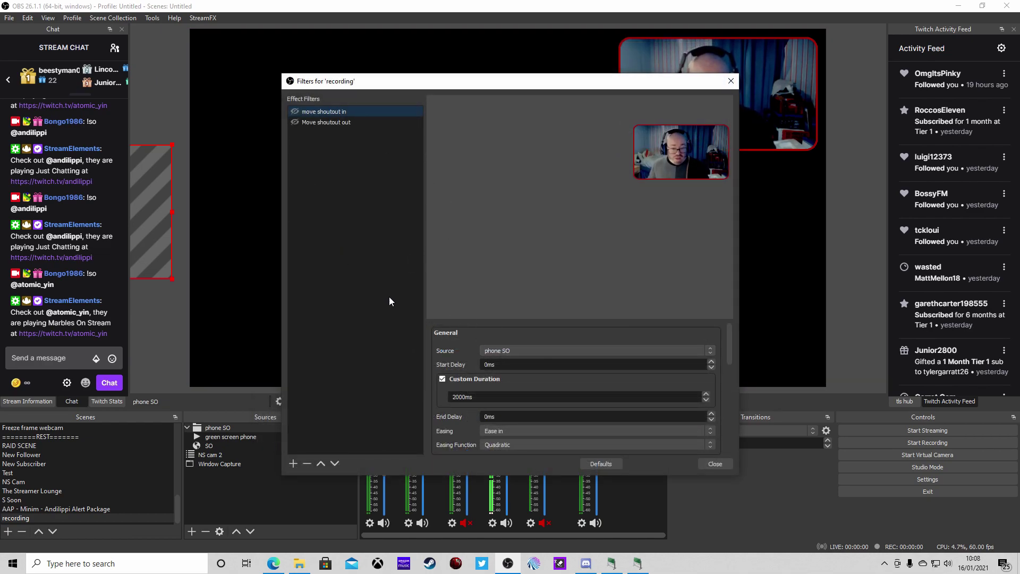
# Set the next move of "move shoutout in" to "Move shoutout out" and close the scene's filters.
pyautogui.click(331, 123)
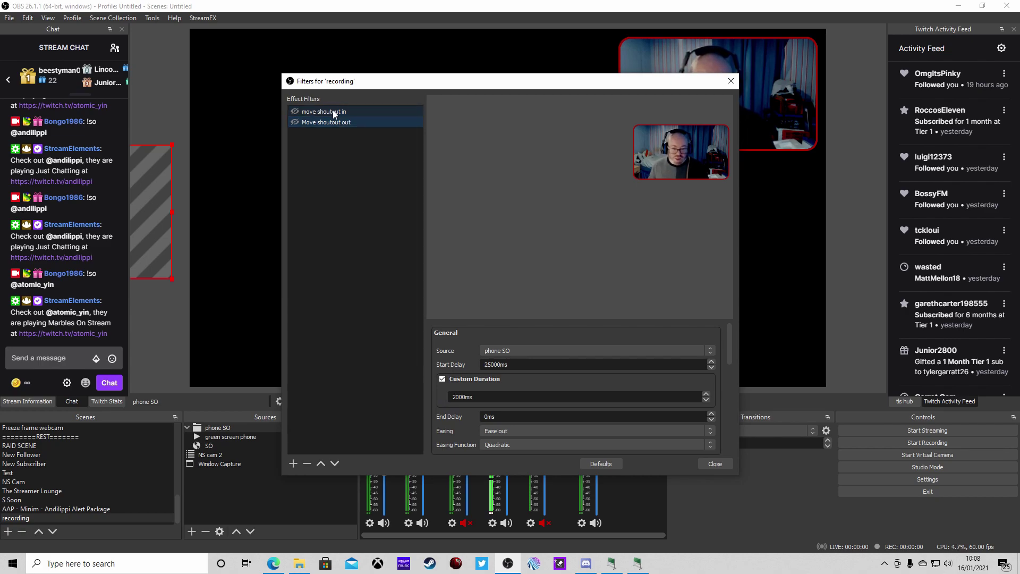
pyautogui.click(332, 112)
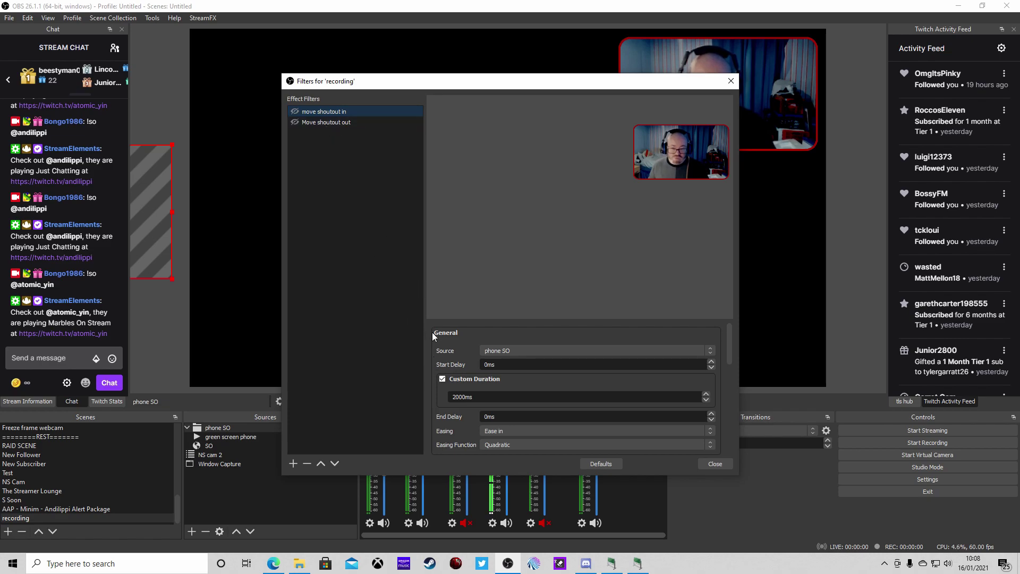
pyautogui.scroll(-5, 455, 389)
pyautogui.scroll(-3, 461, 386)
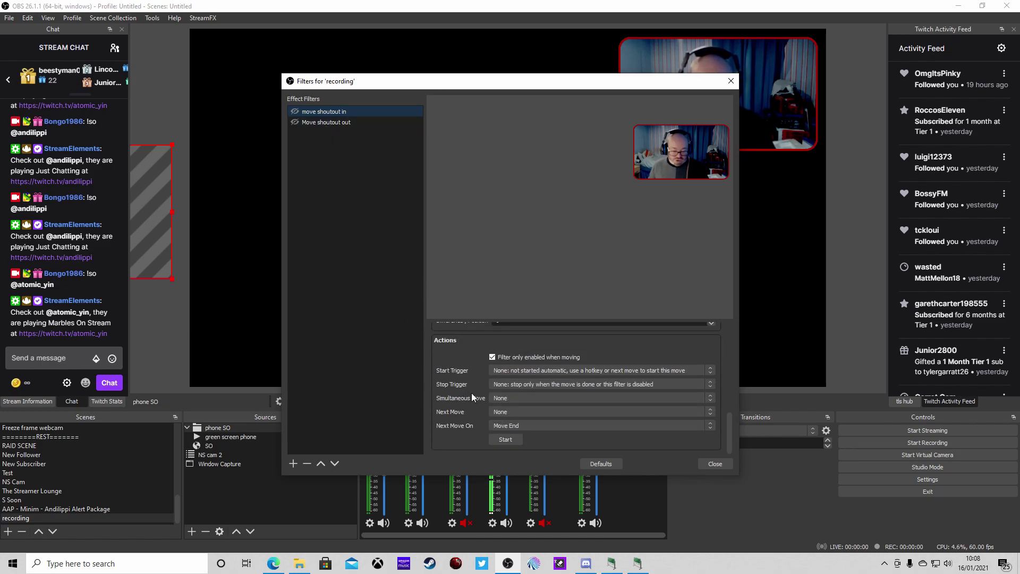
pyautogui.click(505, 412)
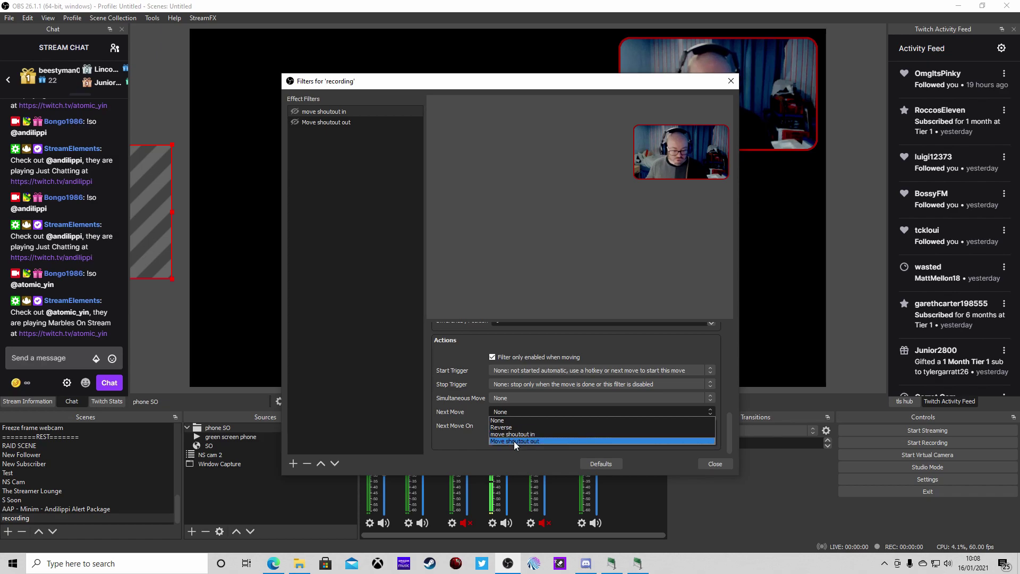
pyautogui.click(514, 441)
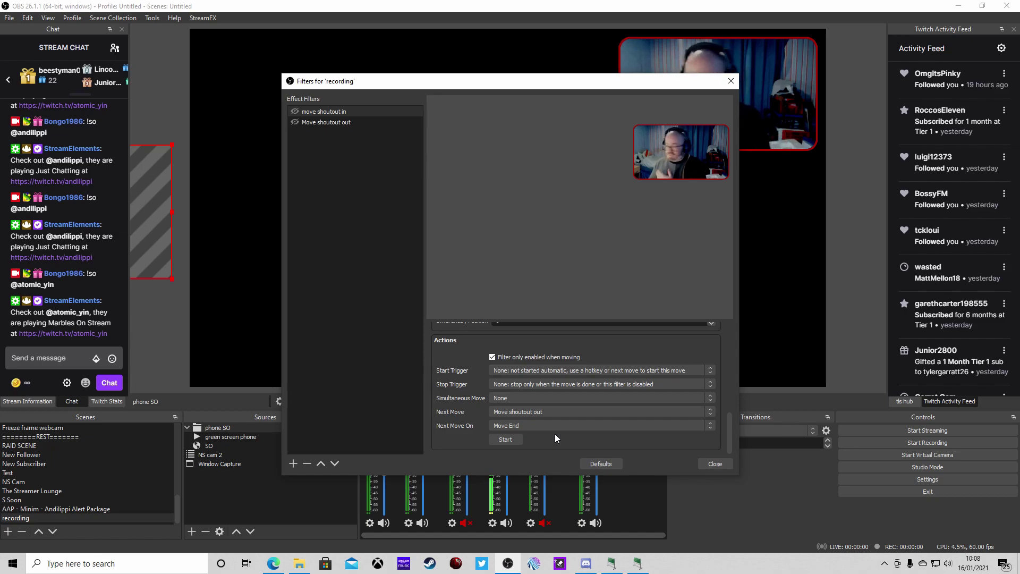
pyautogui.click(712, 463)
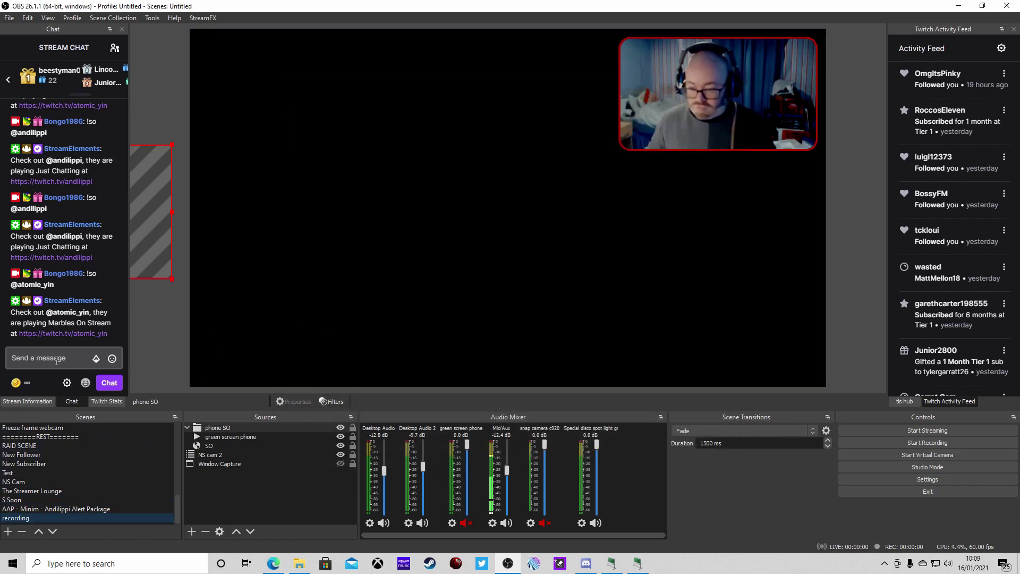
# Test the phone's chained slide-in and slide-out by enabling "move shoutout in" in the recording scene's filters.
pyautogui.rightClick(59, 514)
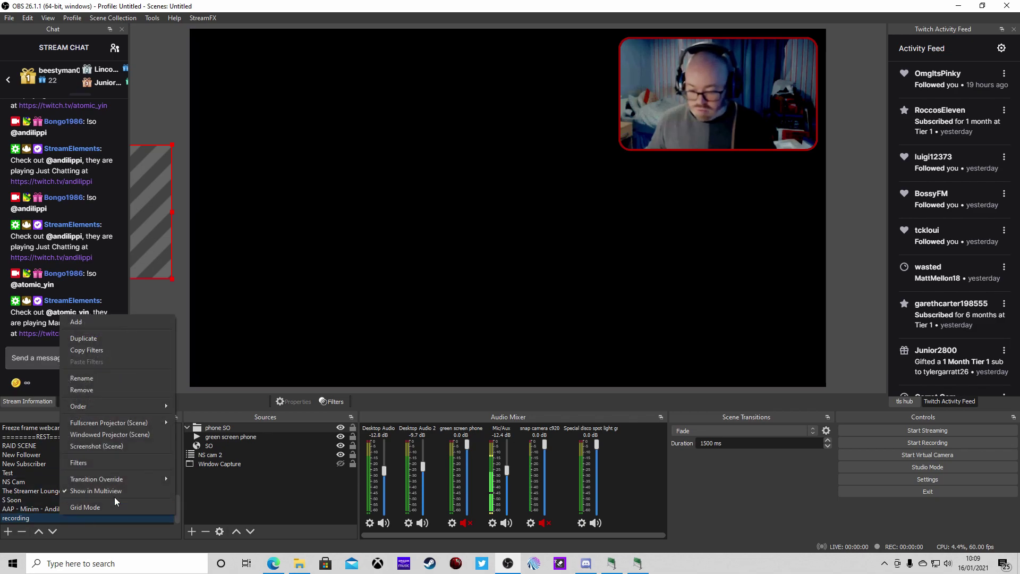
pyautogui.click(97, 466)
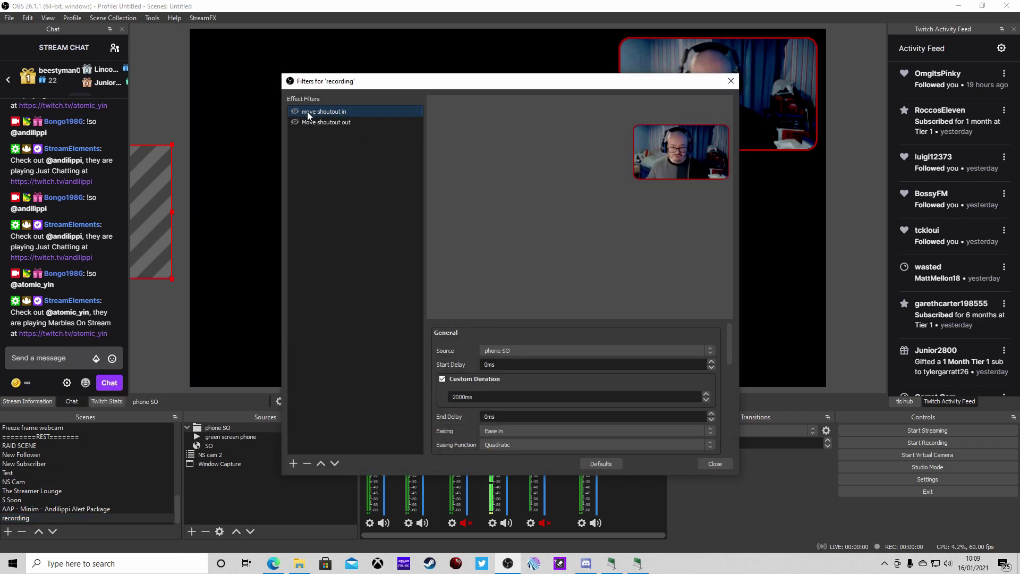
pyautogui.click(294, 112)
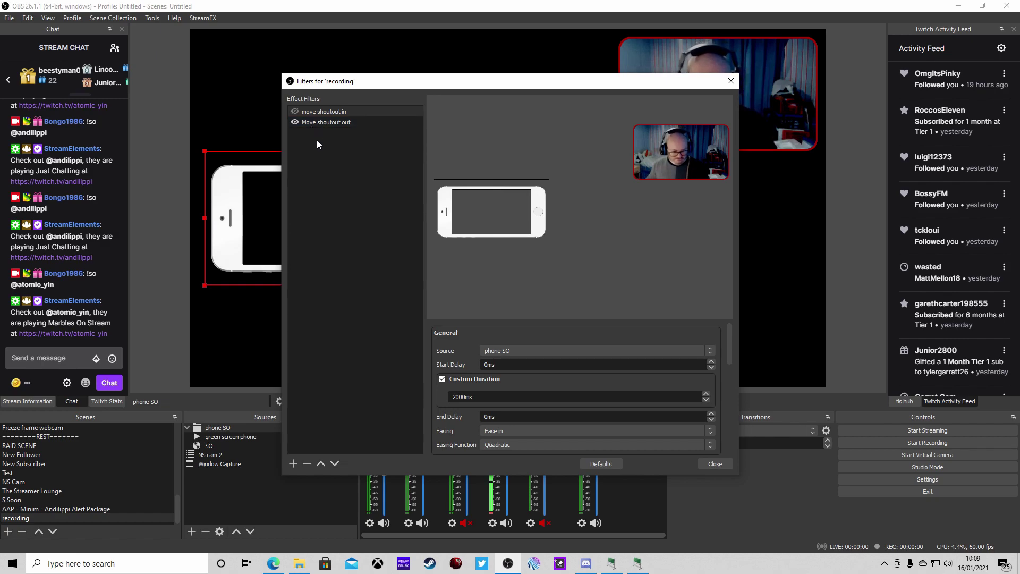
pyautogui.click(326, 121)
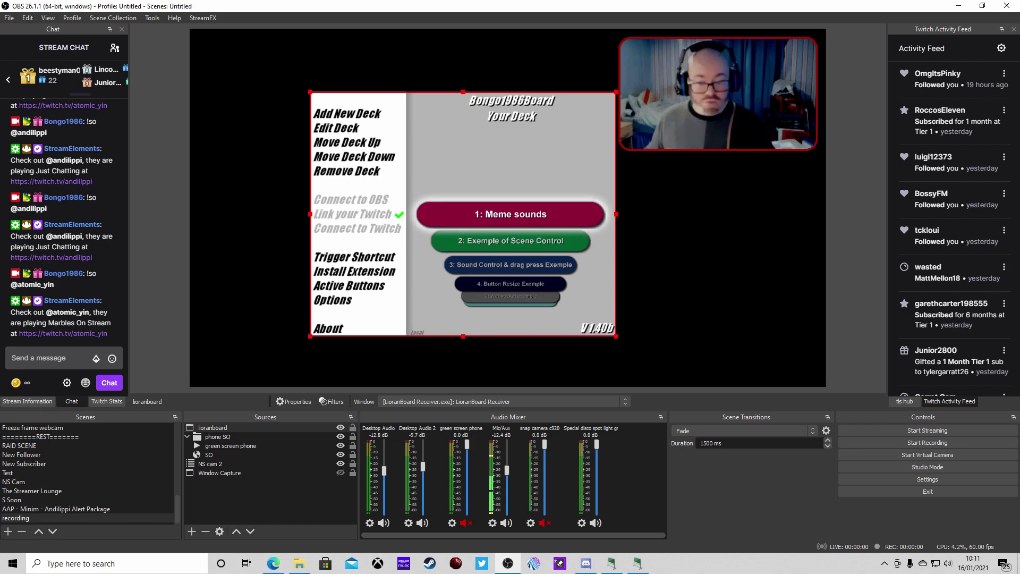
# Switch to LioranBoard Receiver and open the "Mod camera controlls" deck for editing.
pyautogui.scroll(-2, 511, 228)
pyautogui.scroll(-10, 510, 228)
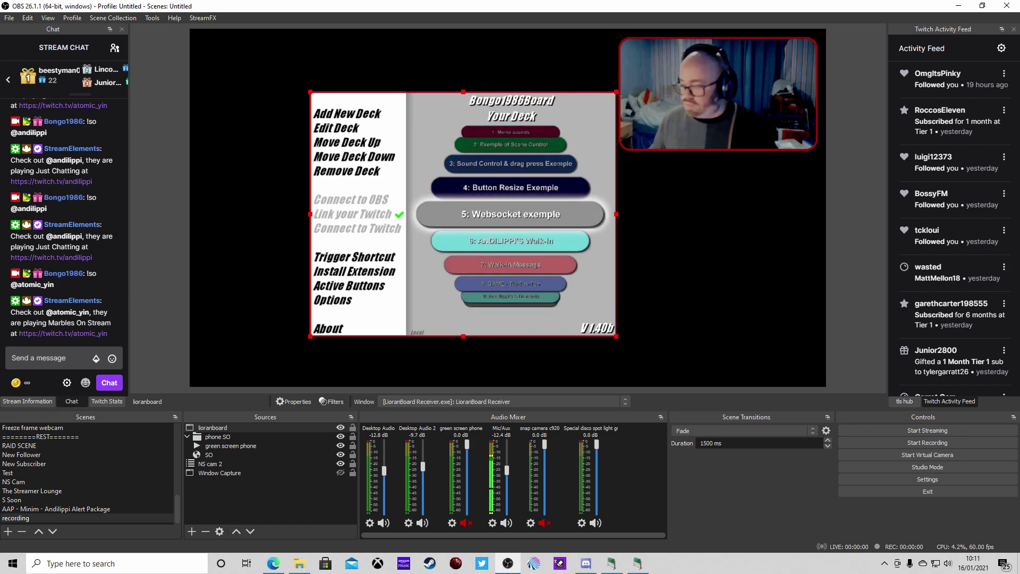
pyautogui.scroll(2, 511, 214)
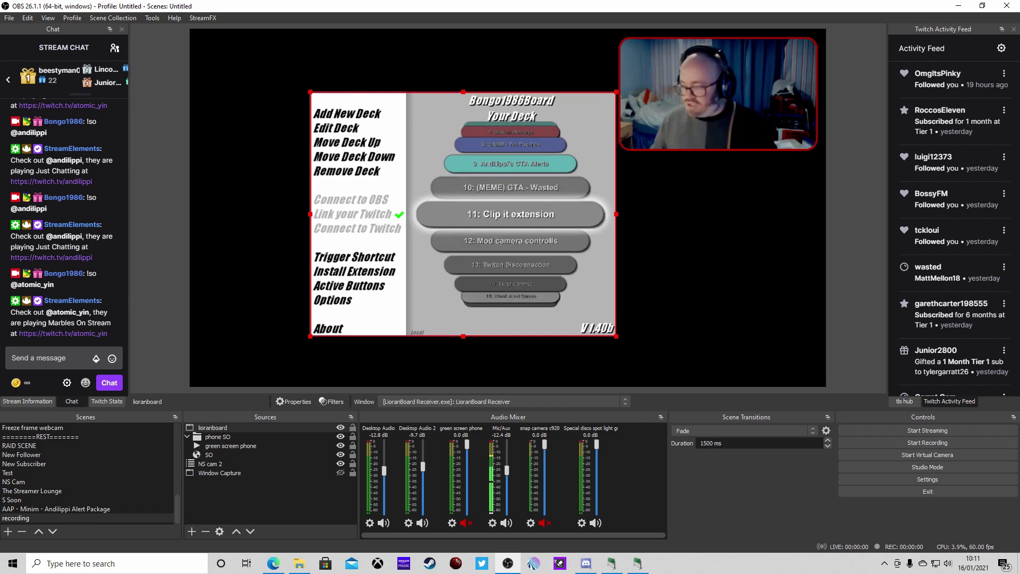
pyautogui.scroll(-4, 510, 214)
pyautogui.scroll(4, 510, 214)
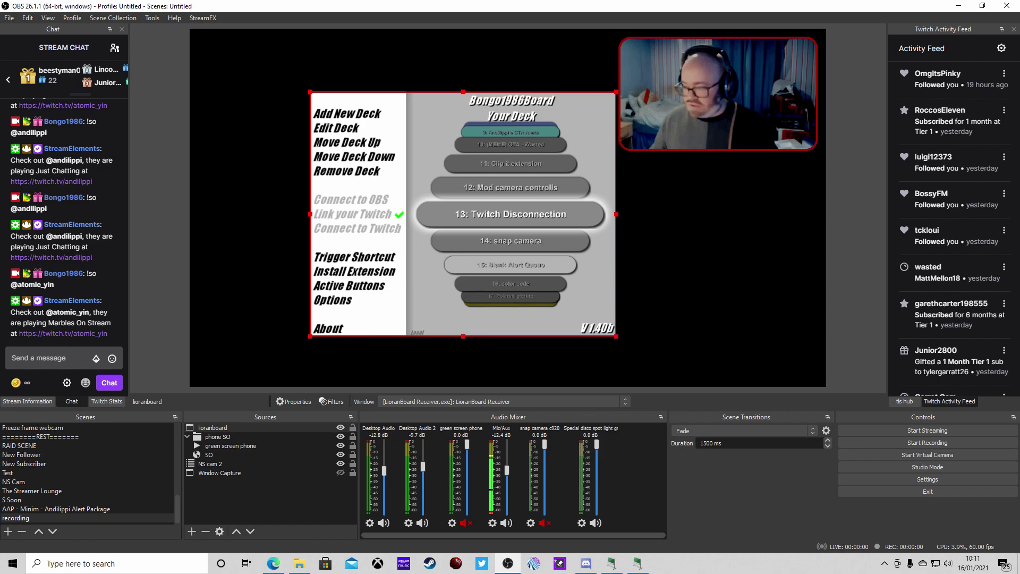
pyautogui.scroll(-1, 541, 214)
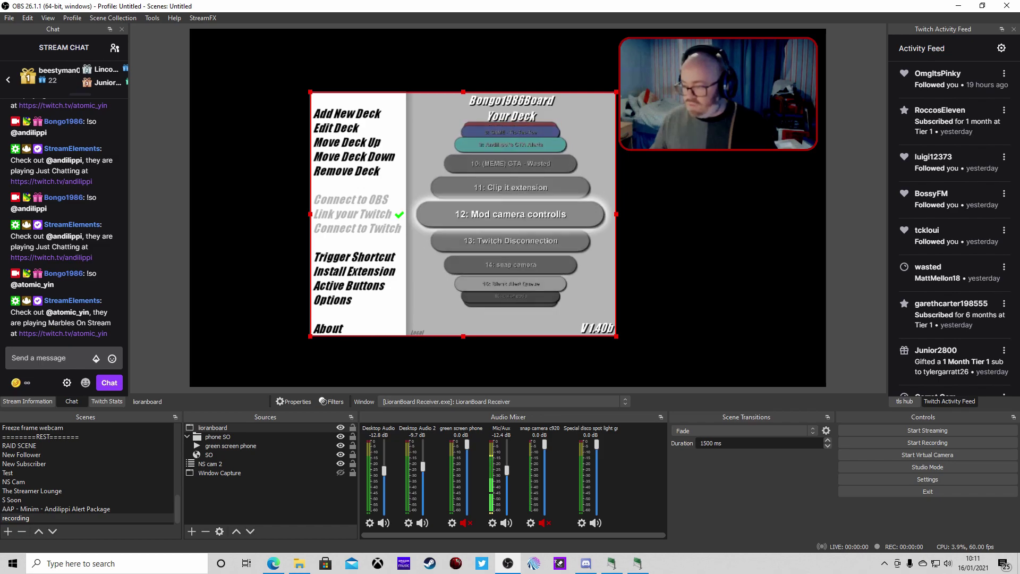
pyautogui.click(540, 215)
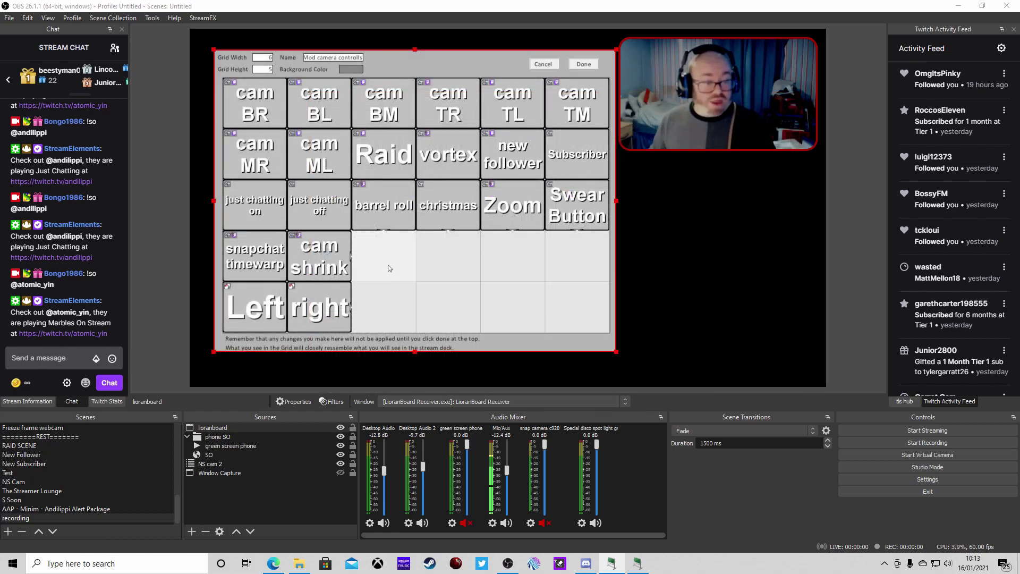
# Create a blank button named "SO" in the empty cell beside "cam shrink".
pyautogui.click(388, 268)
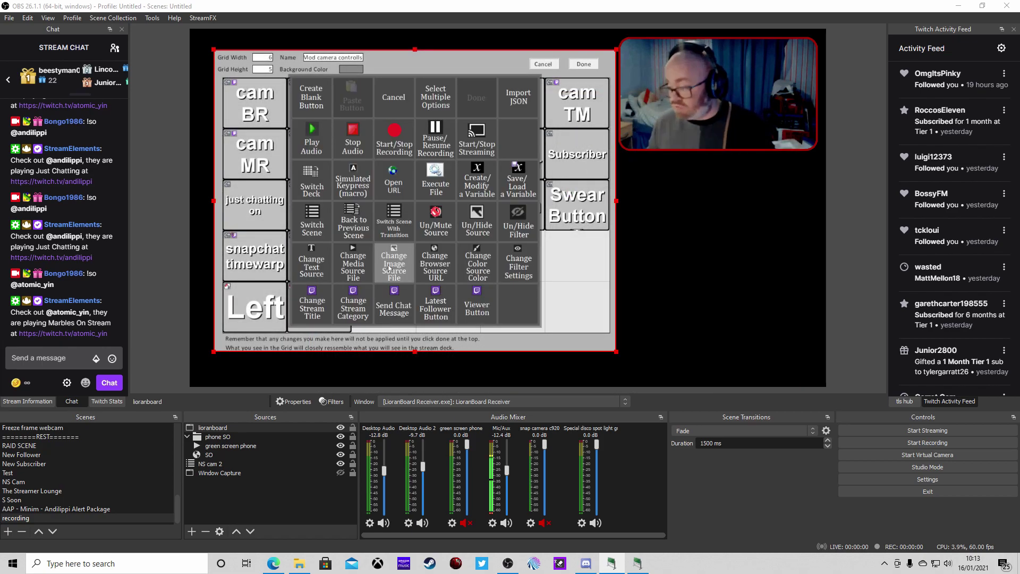
pyautogui.click(326, 113)
pyautogui.click(446, 86)
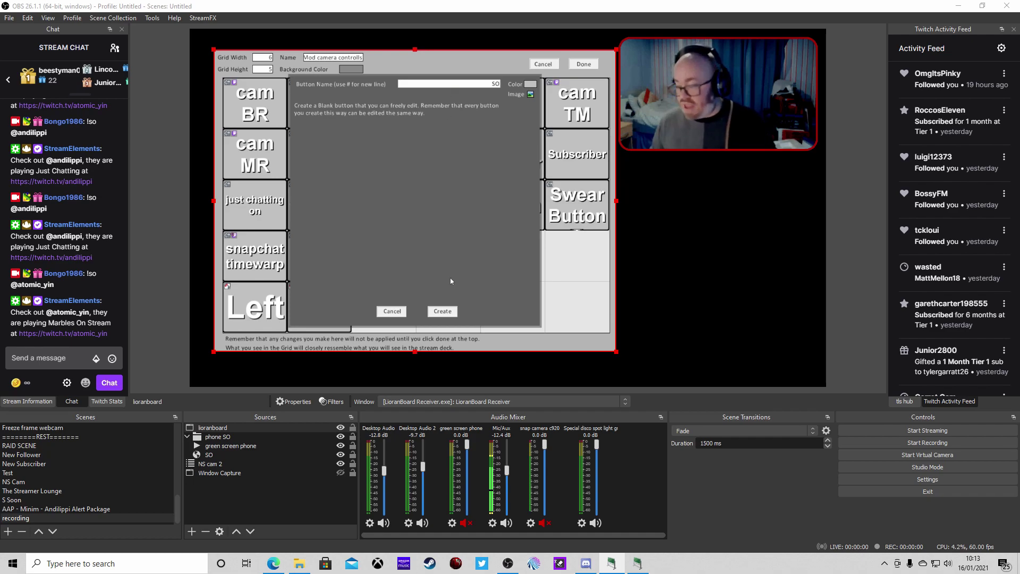
pyautogui.click(446, 314)
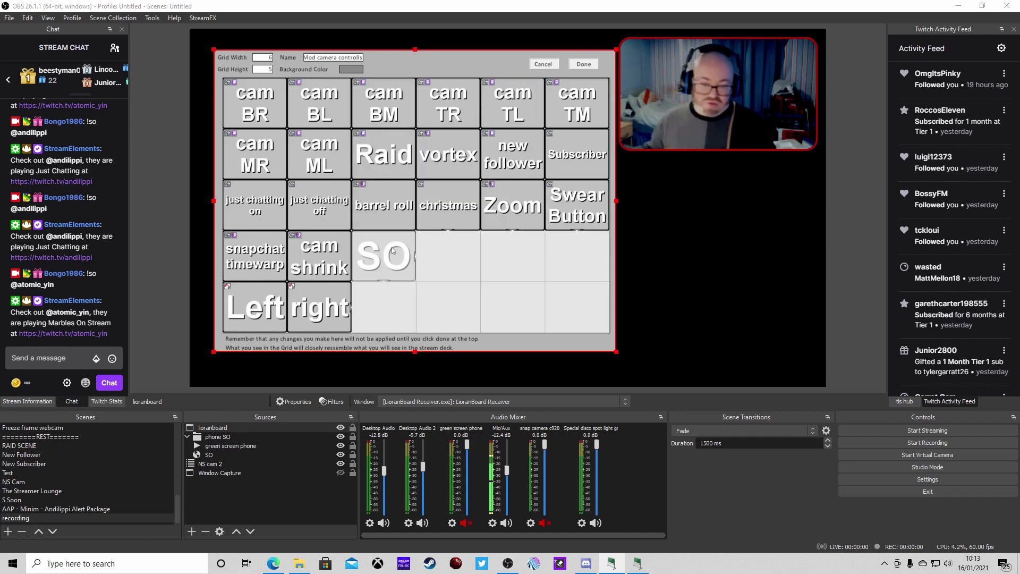
# Add a Filter Change Visibility command to the SO button.
pyautogui.rightClick(390, 277)
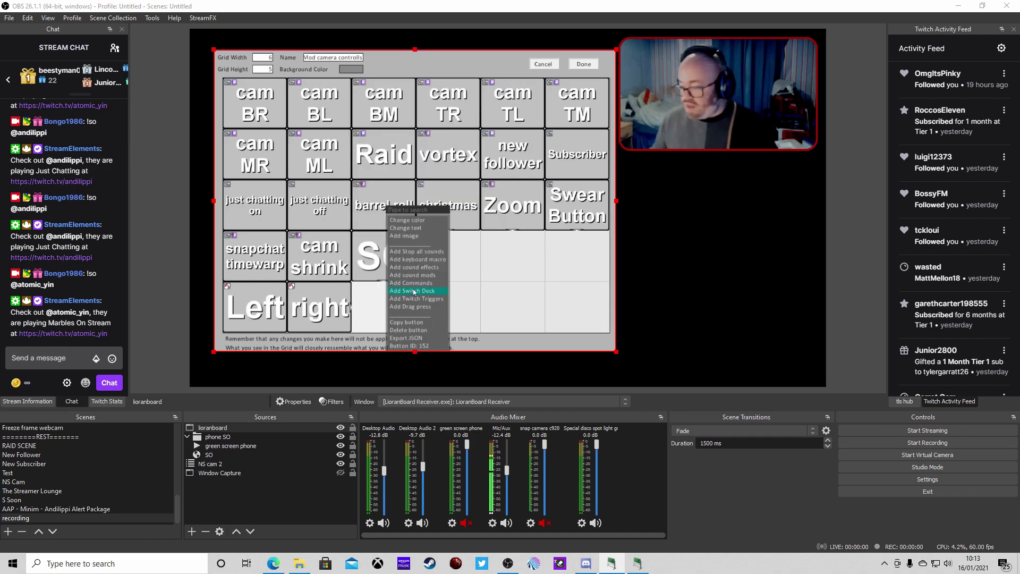
pyautogui.click(412, 283)
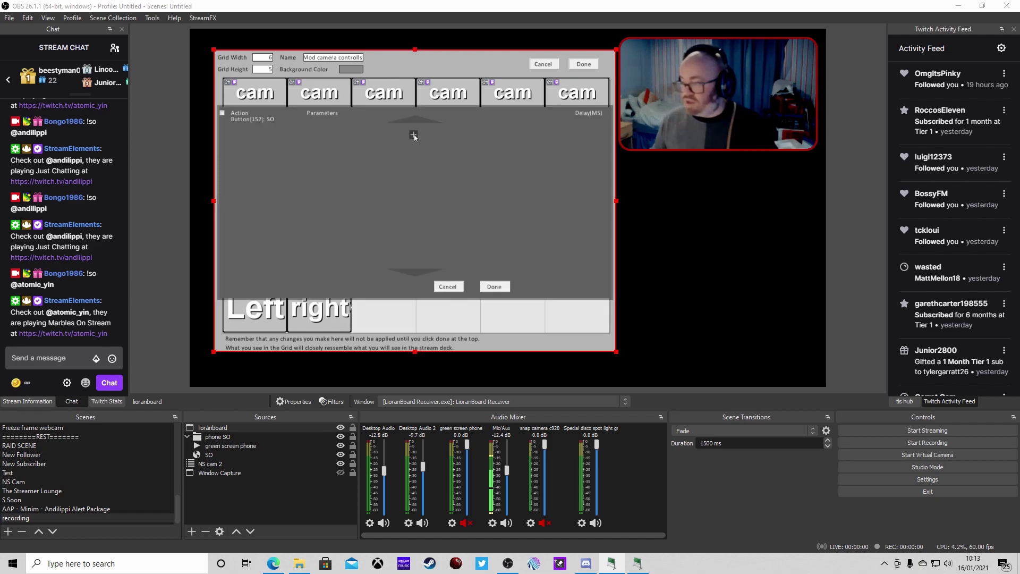
pyautogui.click(414, 136)
pyautogui.click(273, 141)
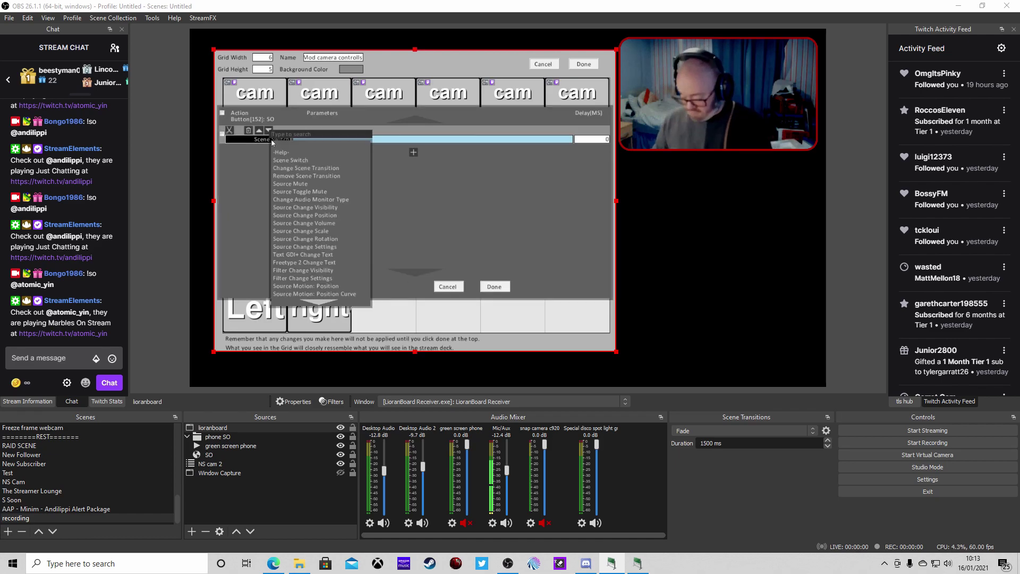
pyautogui.write('filt')
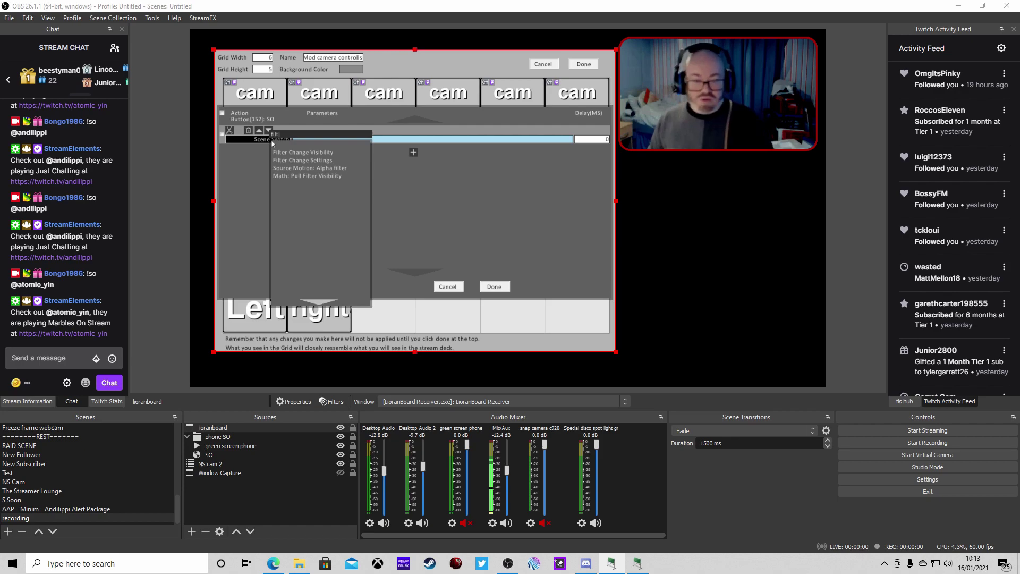
pyautogui.click(333, 153)
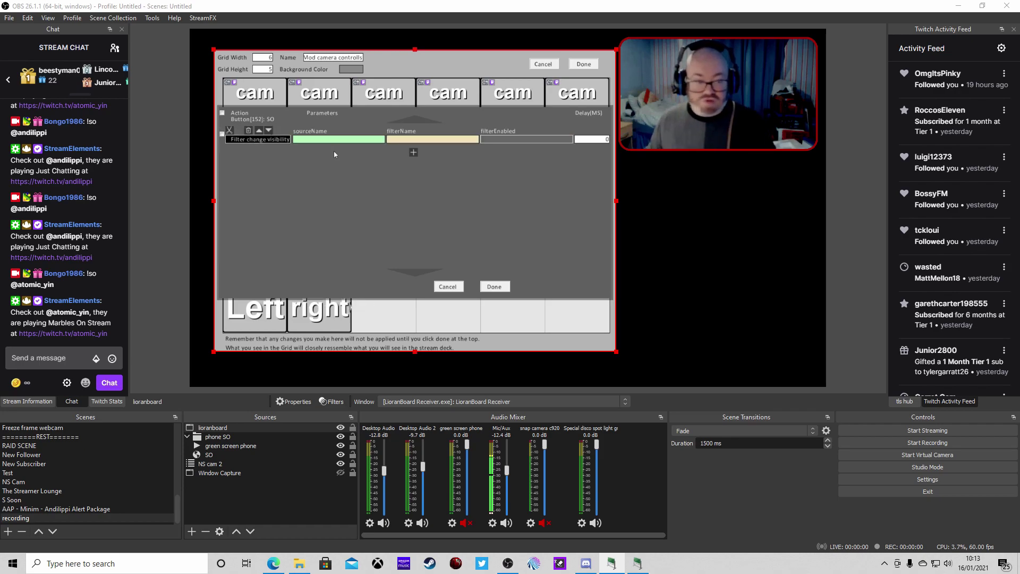
# Set the command's source to "recording", filter to "move shoutout in" and filterEnabled to true, and save the commands.
pyautogui.click(303, 140)
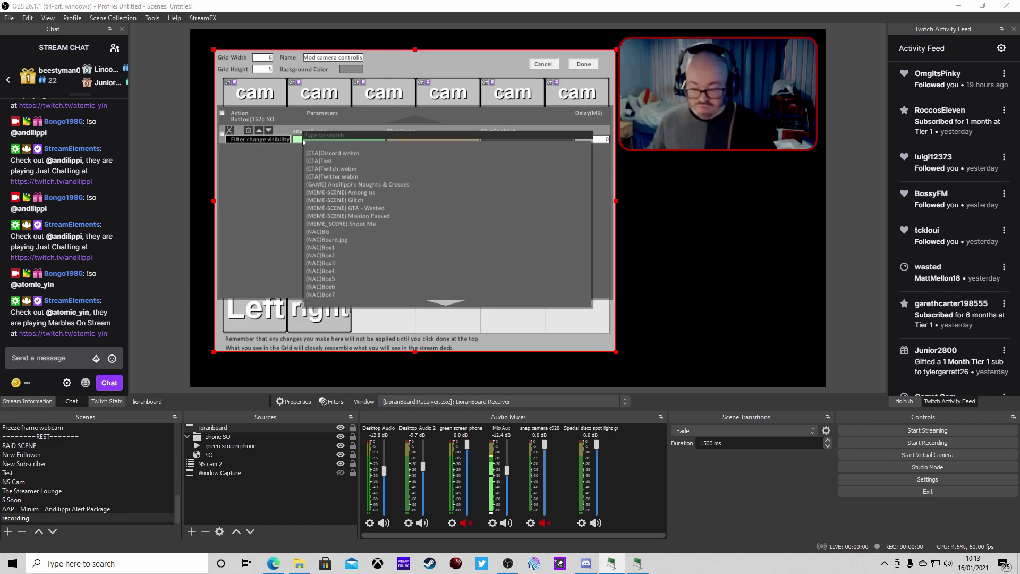
pyautogui.write('re')
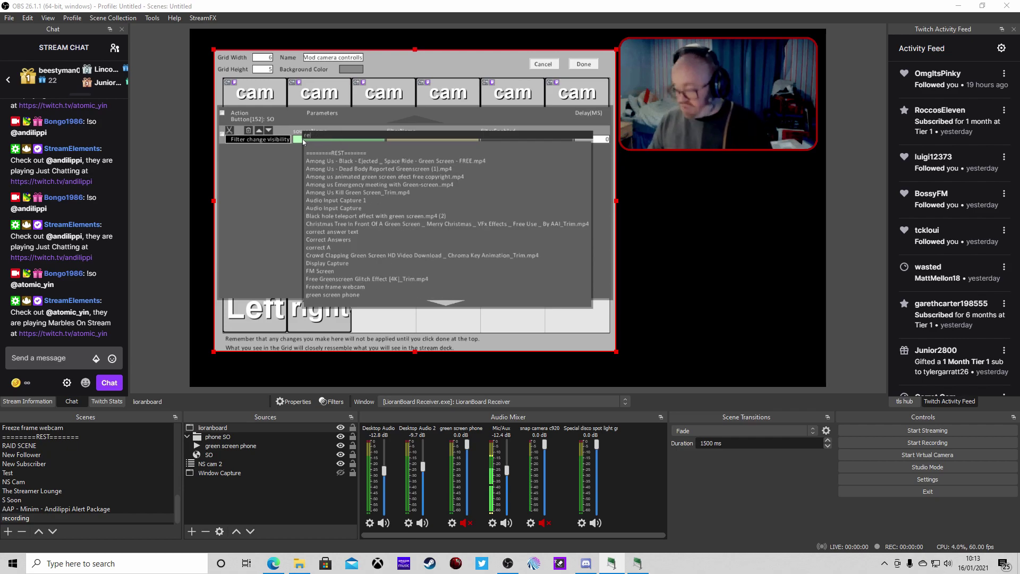
pyautogui.write('cord')
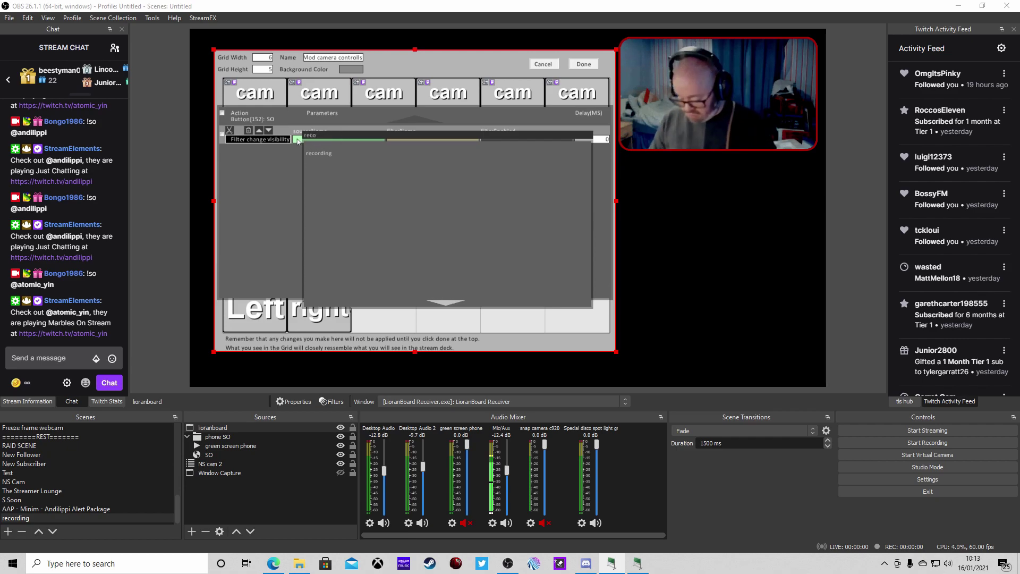
pyautogui.click(334, 153)
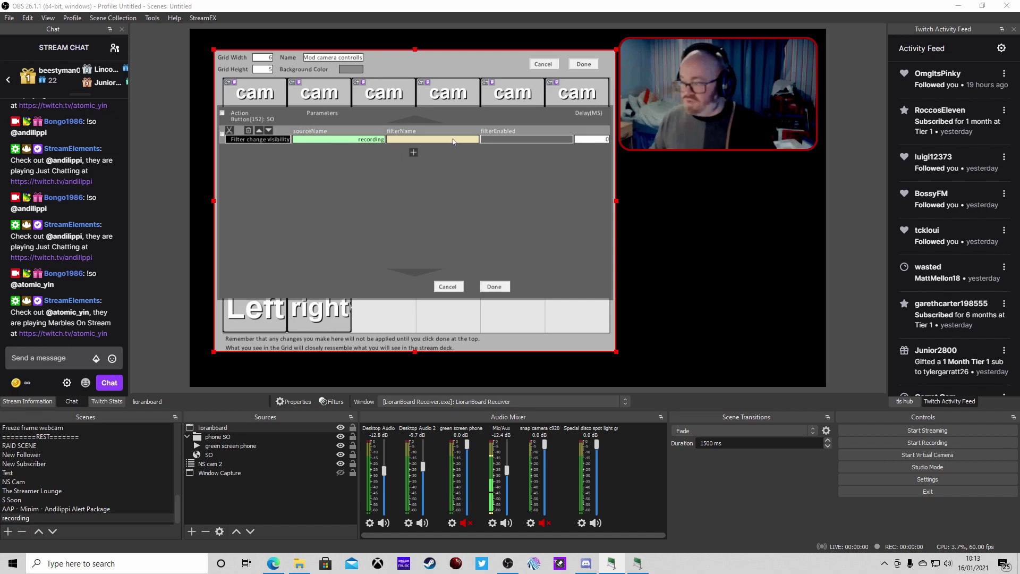
pyautogui.click(454, 141)
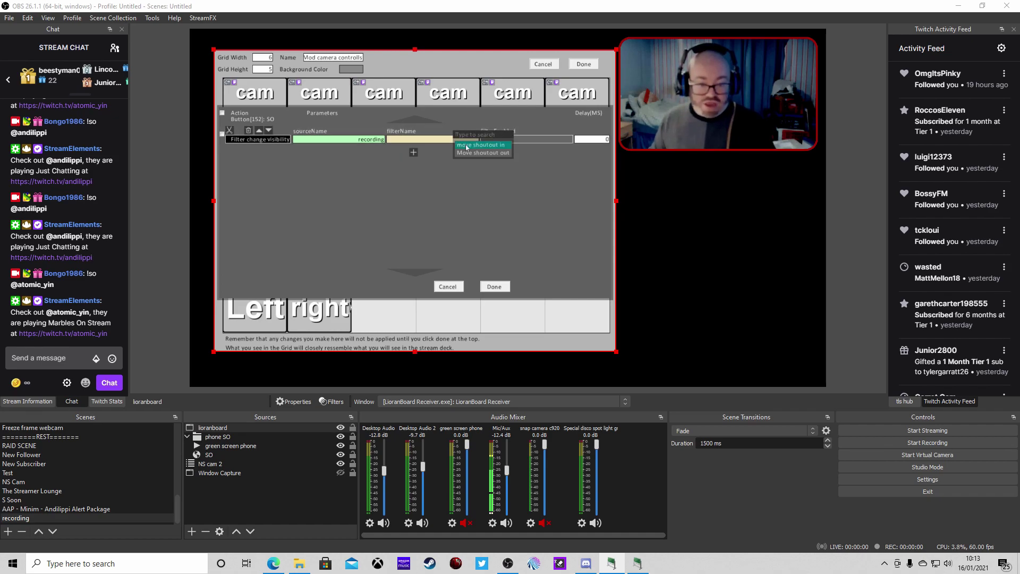
pyautogui.click(466, 145)
pyautogui.click(503, 140)
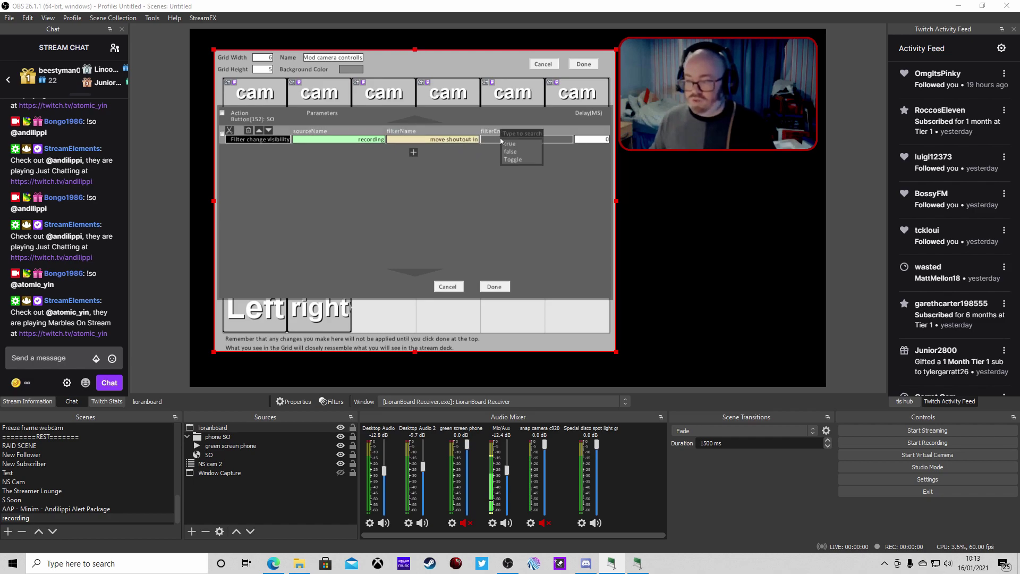
pyautogui.click(509, 145)
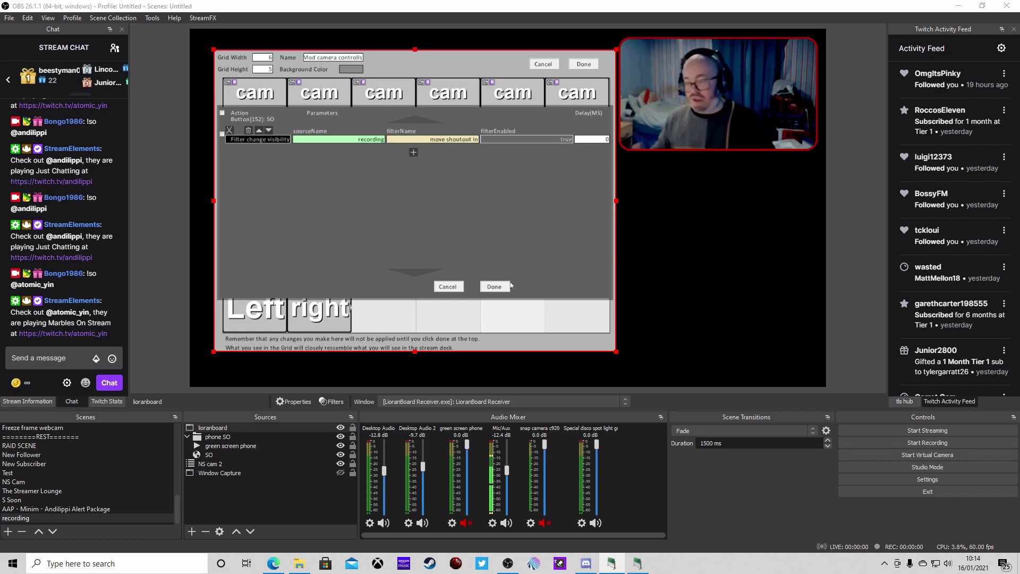
pyautogui.click(492, 288)
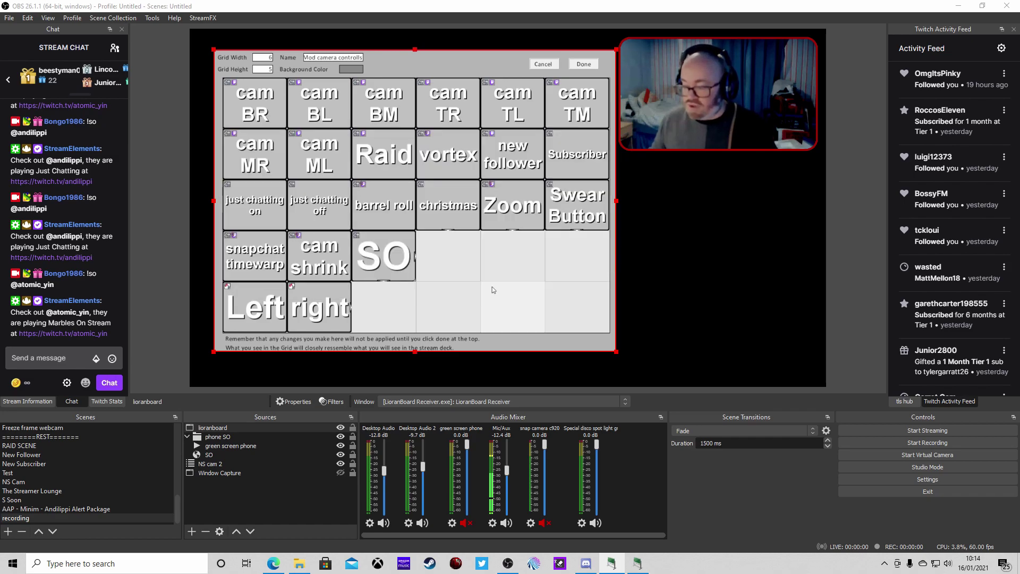
# Give the SO button a Twitch Chat Message trigger limited to Mod with the message "!so *", and save the deck.
pyautogui.rightClick(400, 254)
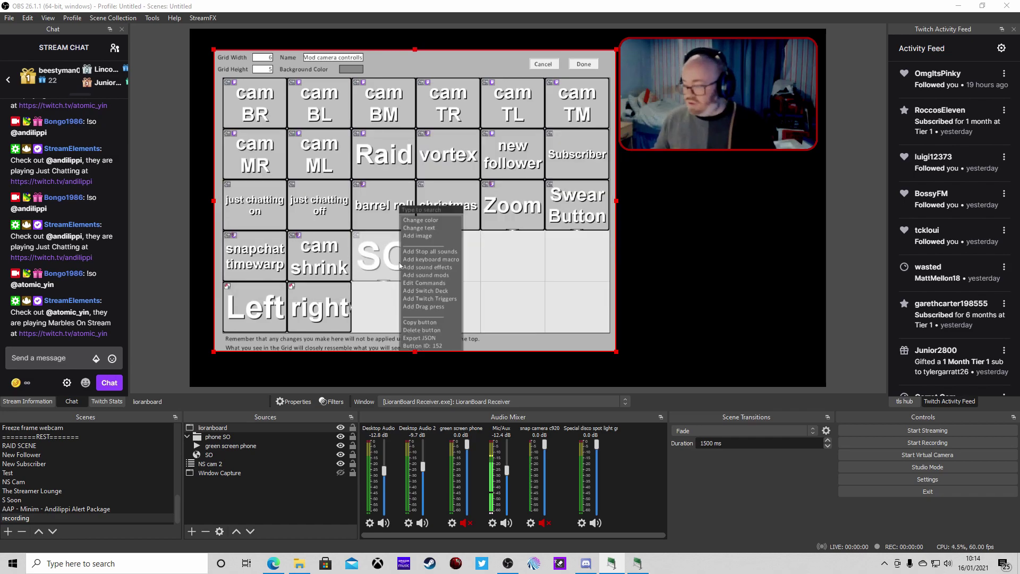
pyautogui.click(428, 300)
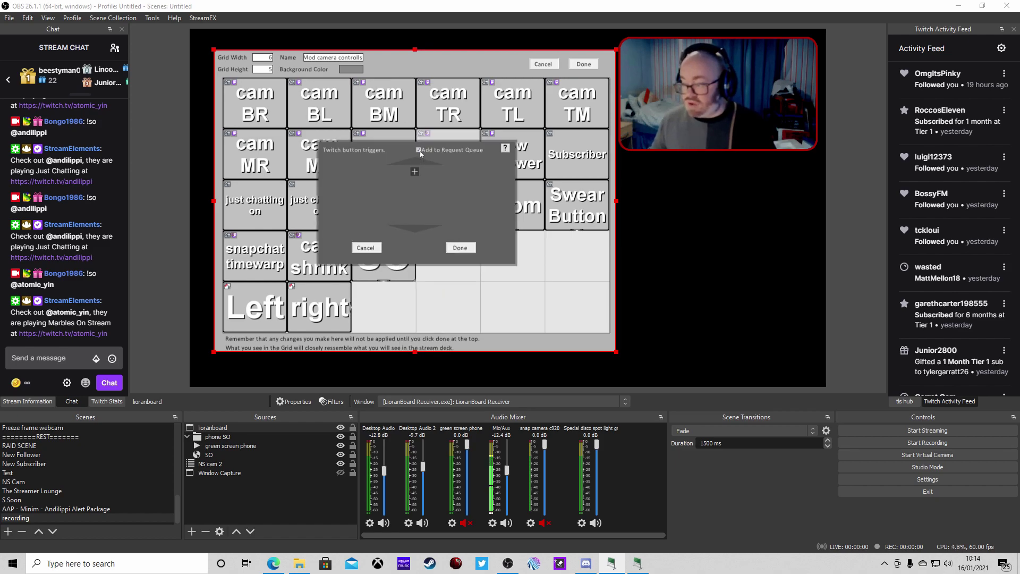
pyautogui.click(415, 171)
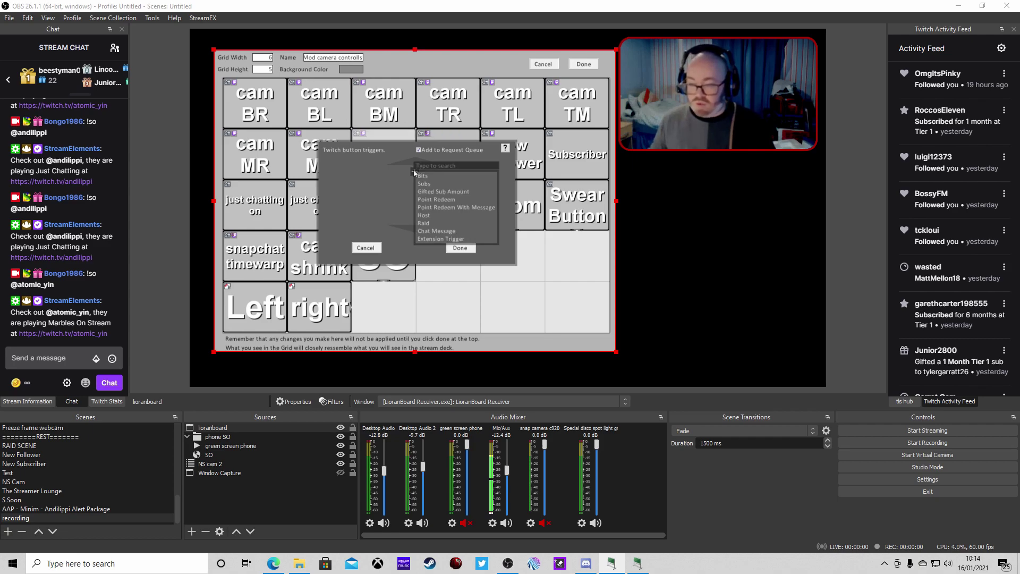
pyautogui.click(429, 231)
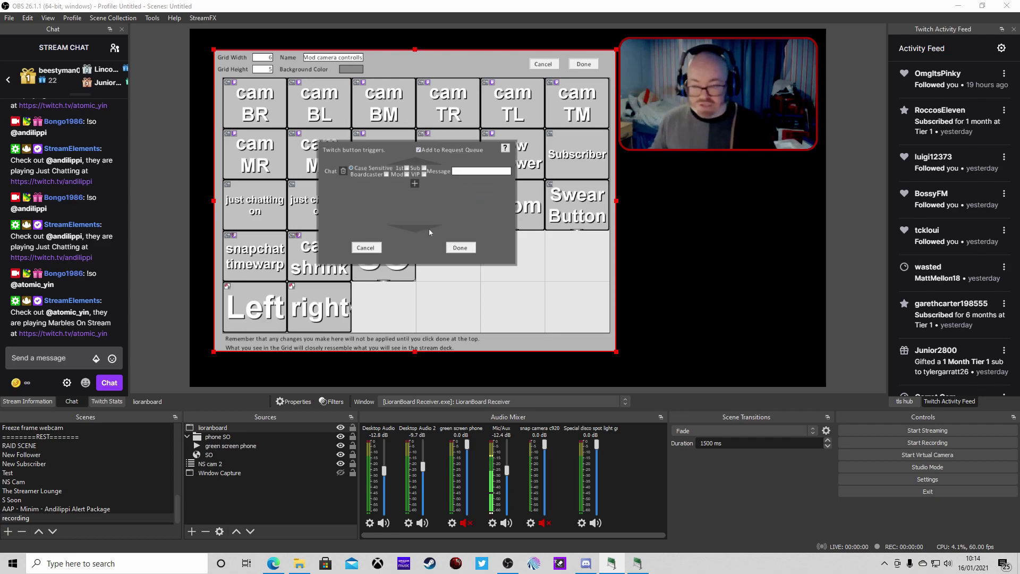
pyautogui.click(407, 174)
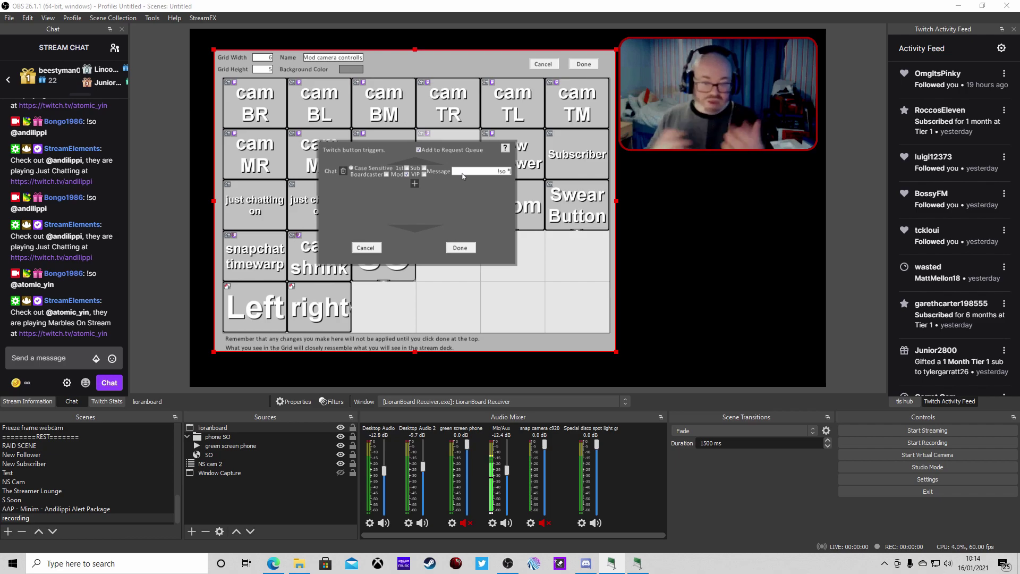
pyautogui.click(462, 248)
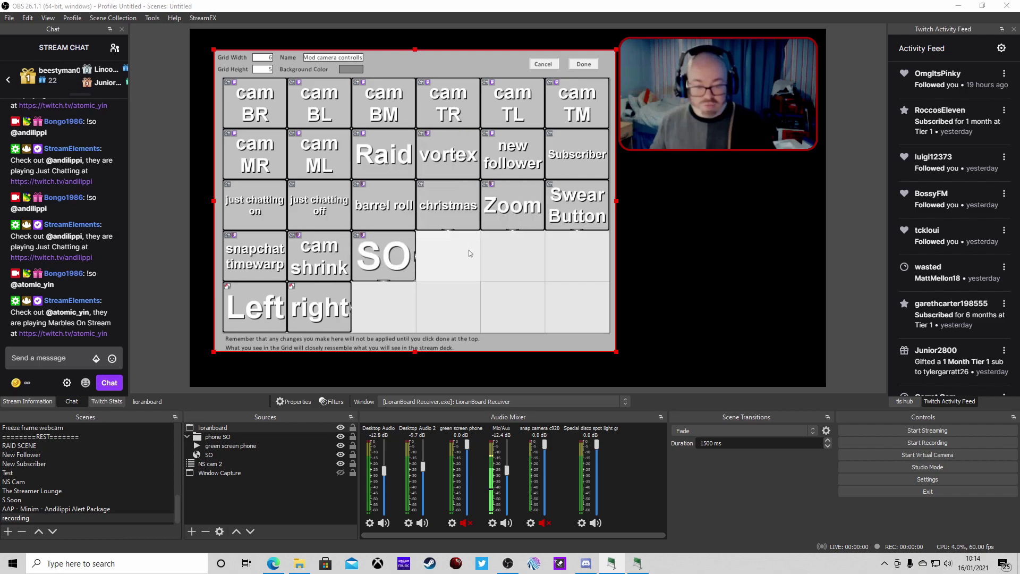
pyautogui.click(582, 66)
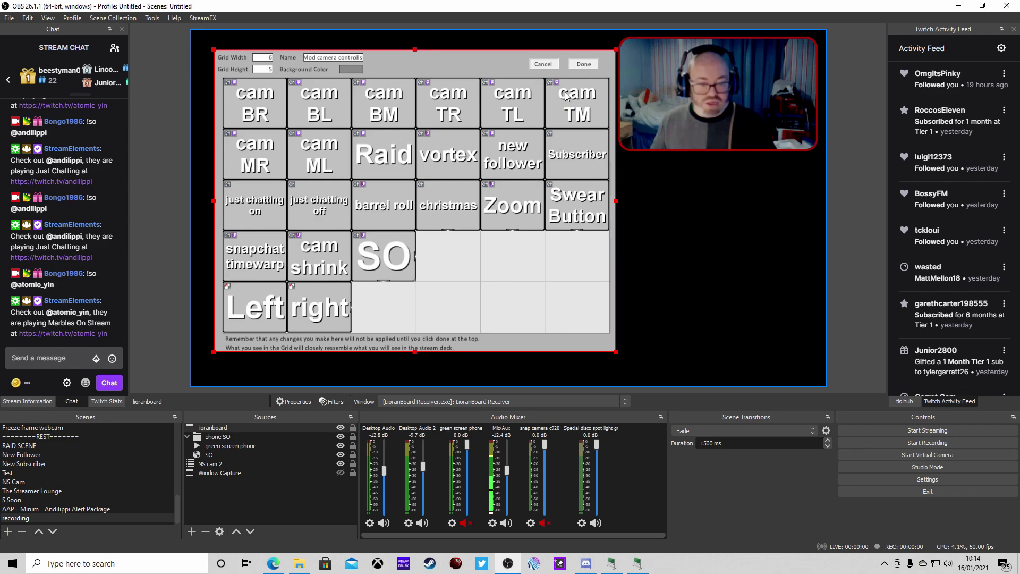
pyautogui.click(585, 65)
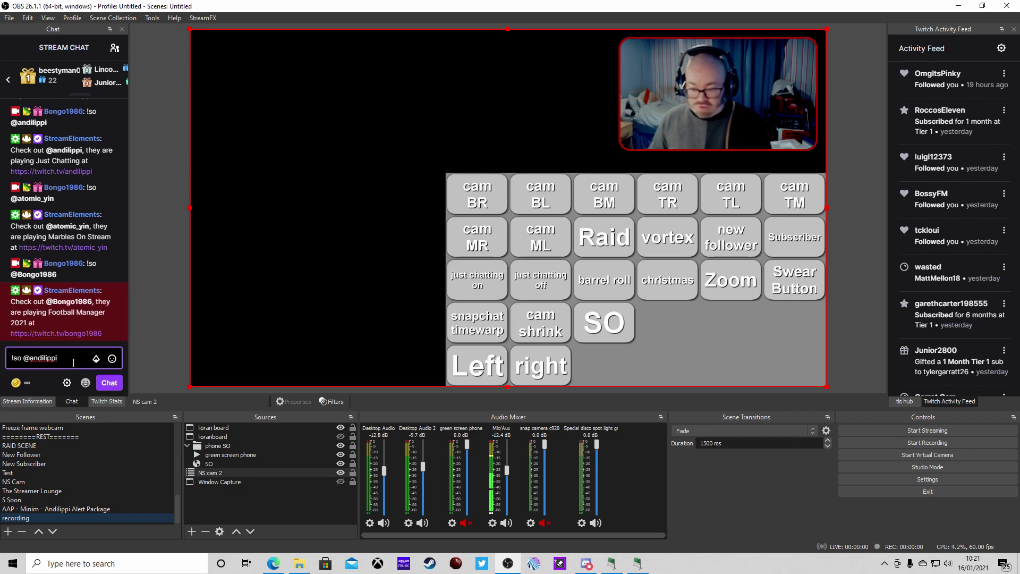
# Send the !so command with a streamer's handle in the stream chat to test the shoutout trigger.
pyautogui.press('Return')
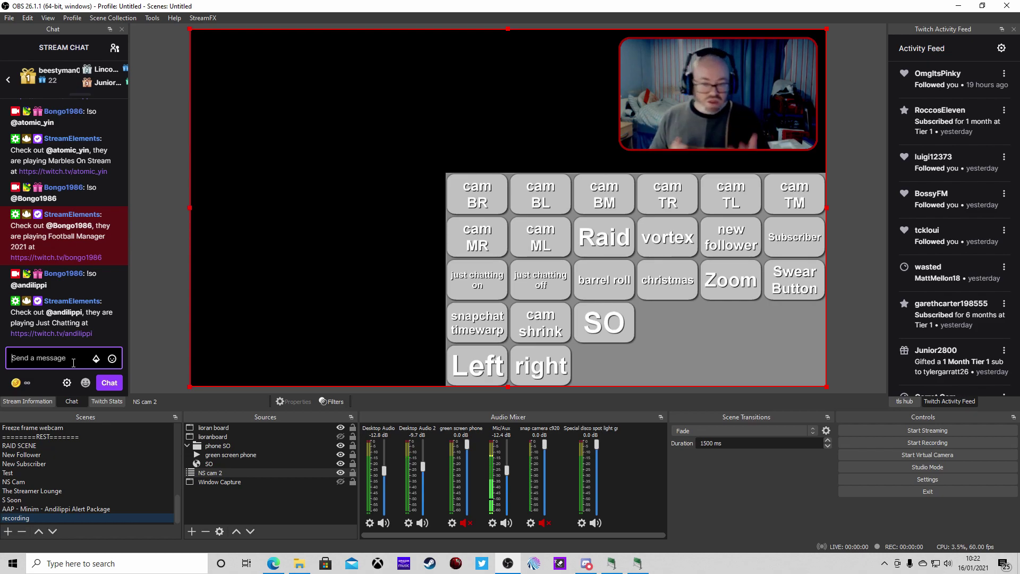
pyautogui.doubleClick(207, 377)
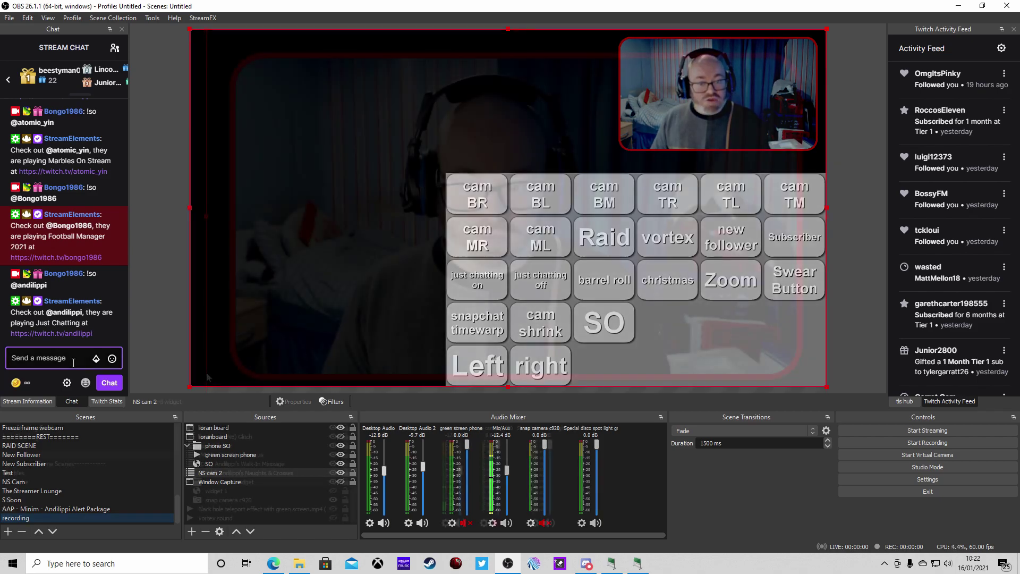